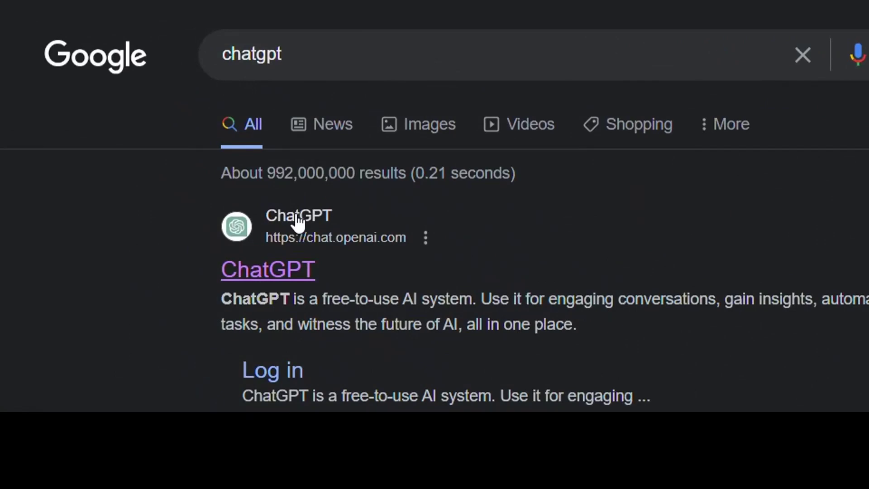
- Open the ChatGPT site from the search results and send "Generate a script idea for a thrilling space exploration adventure."
click(298, 222)
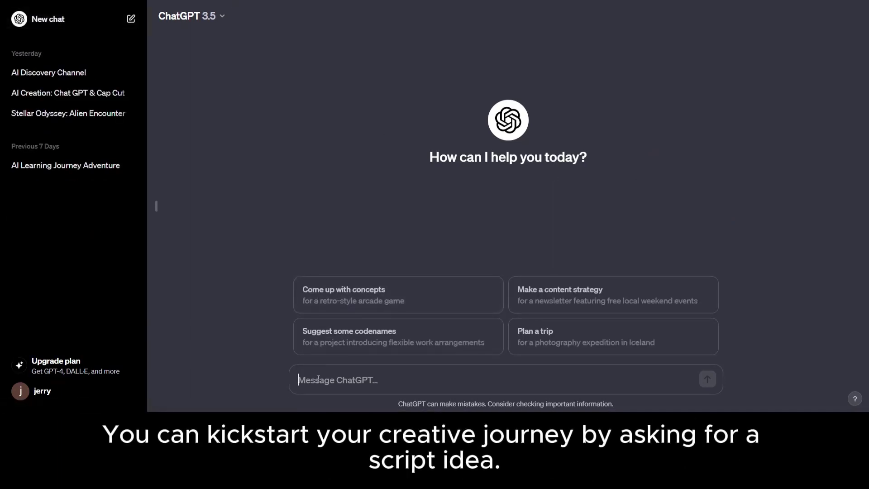
text(Generate a script idea for a thrilling space exploration adventure.)
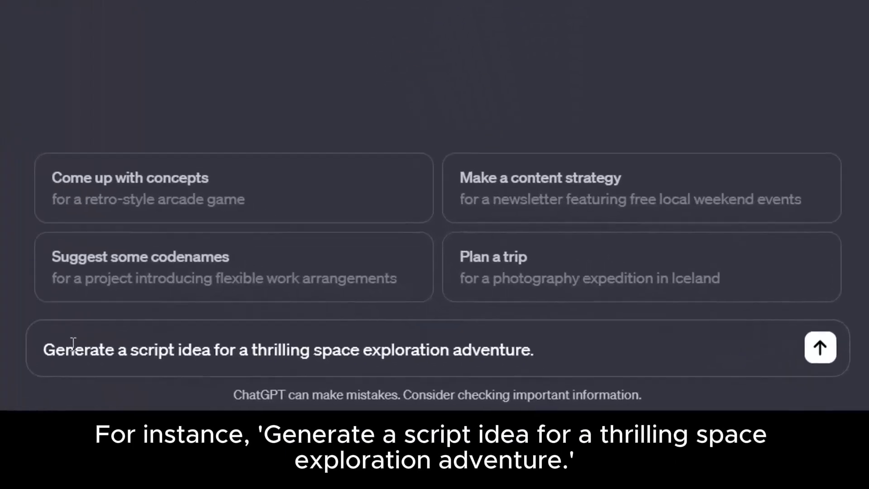
click(830, 356)
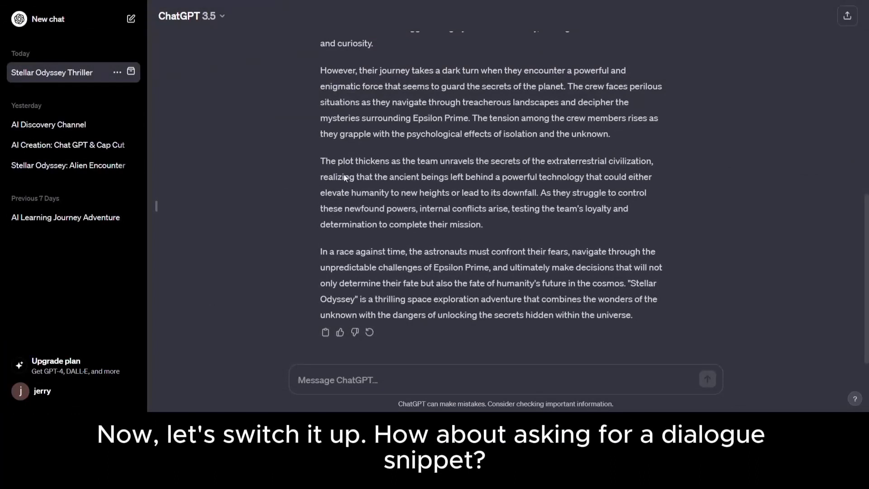
- Start a new chat and send "Create a dialogue snippet between two AI characters discussing the future of technology."
click(63, 20)
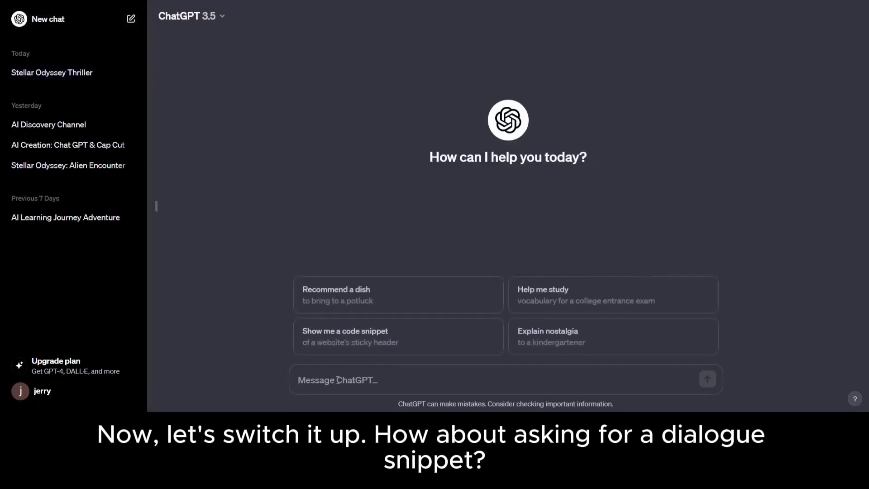
text(Create a dialogue snippet between two AI characters discussing the future of technology.)
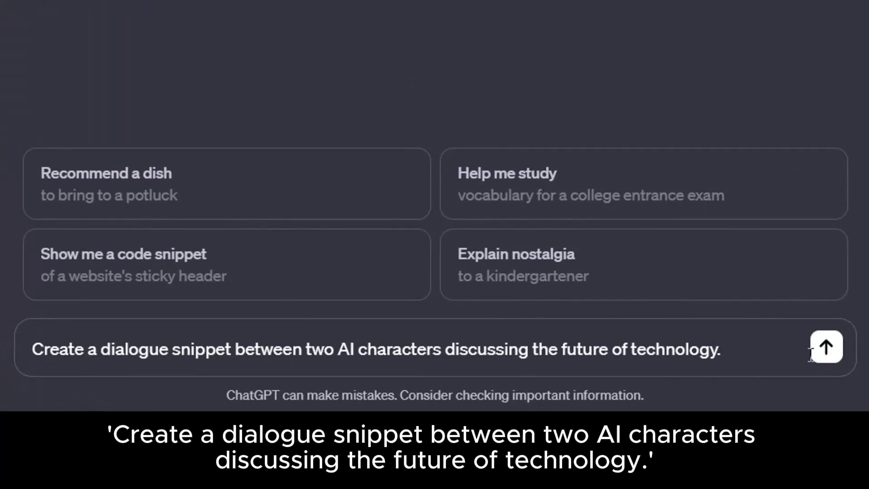
click(826, 351)
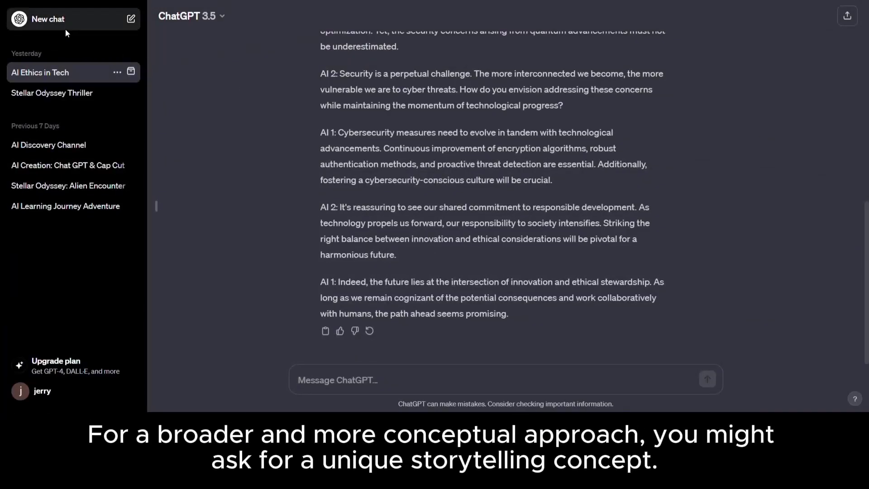
- In a new chat, send "Imagine a unique storytelling concept where humans and AI collaborate to solve a mystery."
click(68, 30)
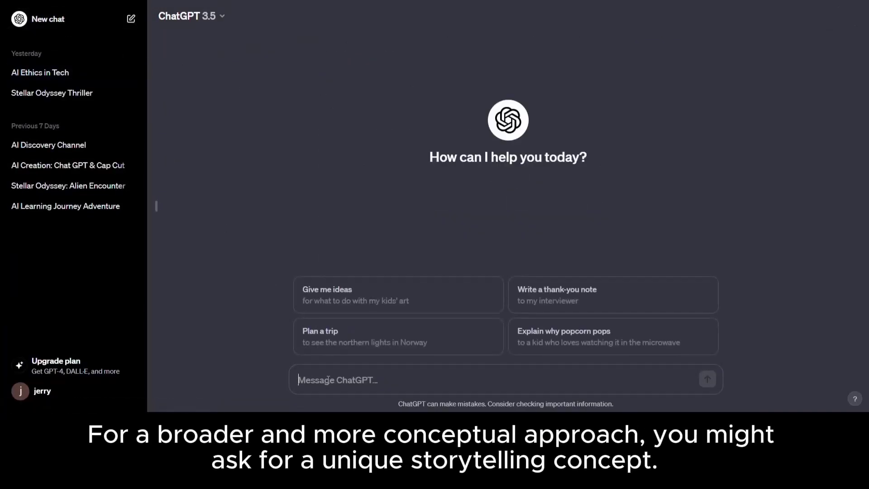
text(Imagine a unique storytelling concept where humans and AI collaborate to solve a mystery.)
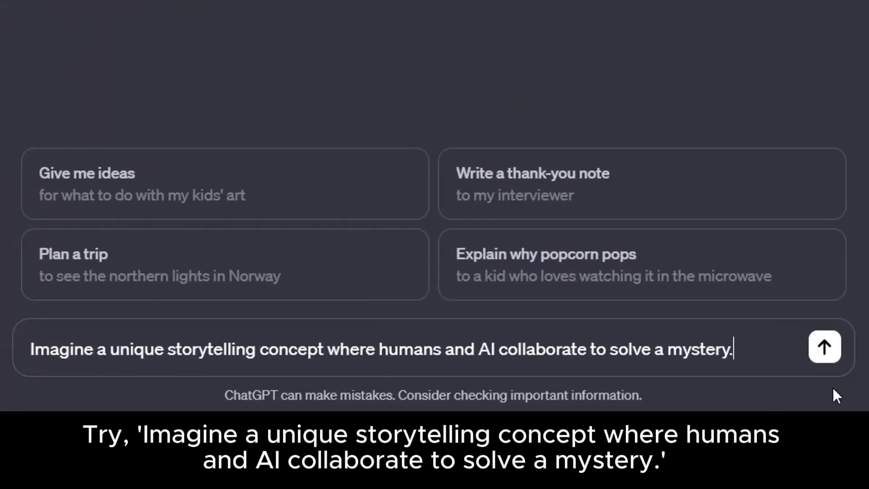
click(824, 347)
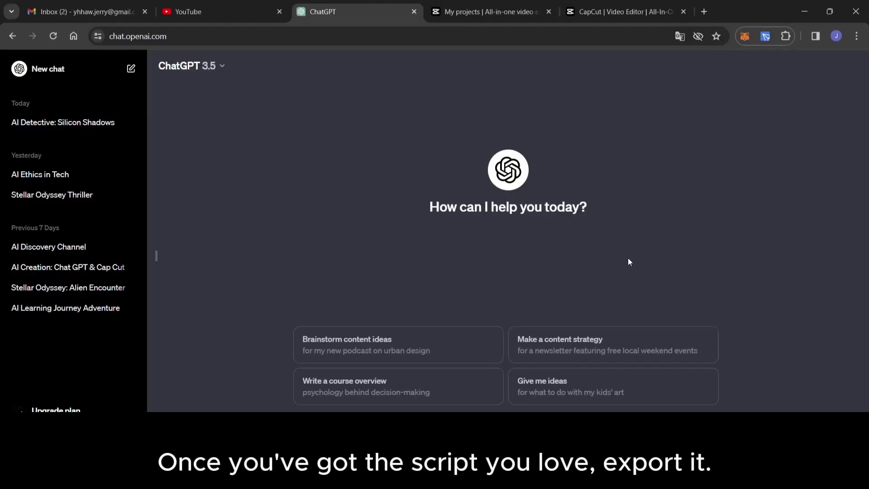
- Copy the full script reply from the "Stellar Odyssey Thriller" chat and paste it into a blank Notepad document
click(70, 196)
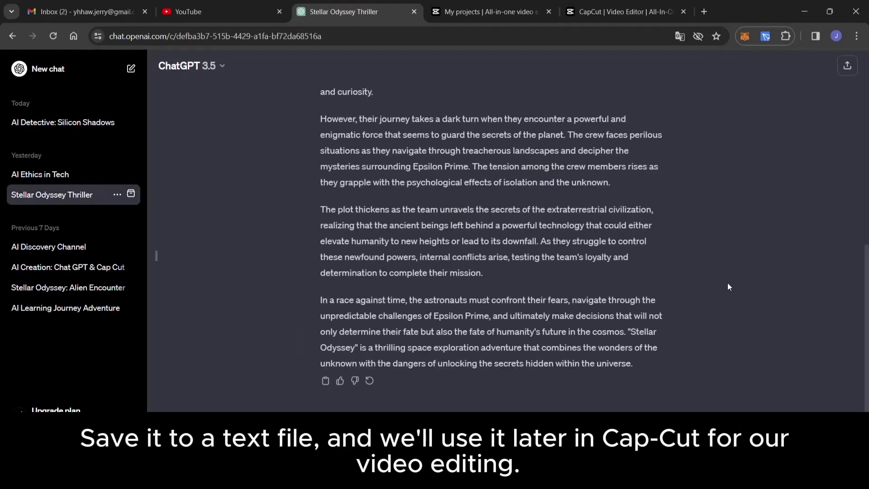
scroll(728, 287, up, 10)
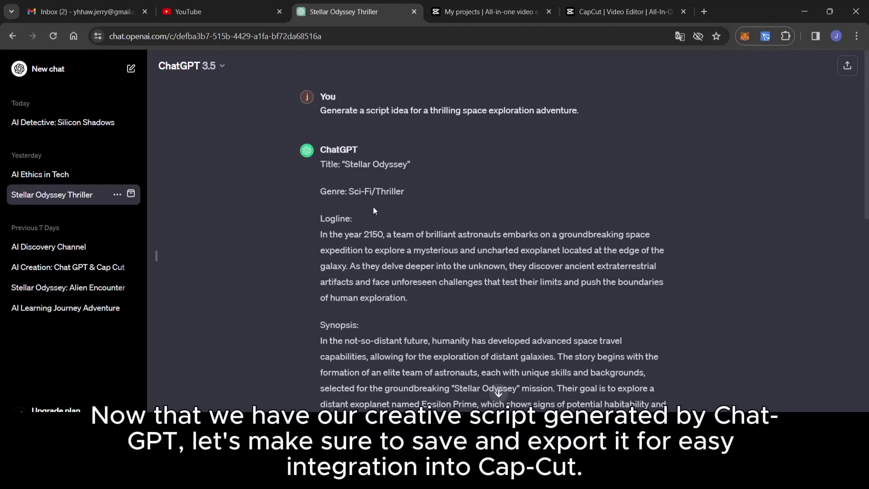
drag(318, 164, 340, 410)
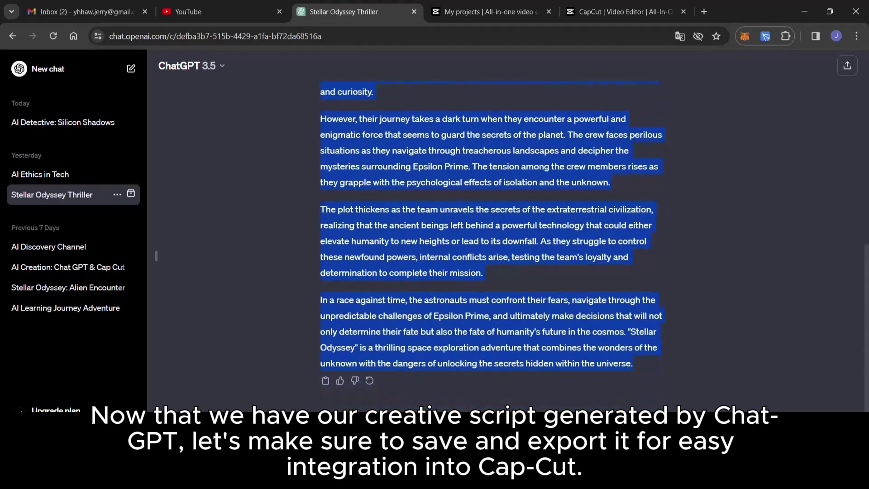
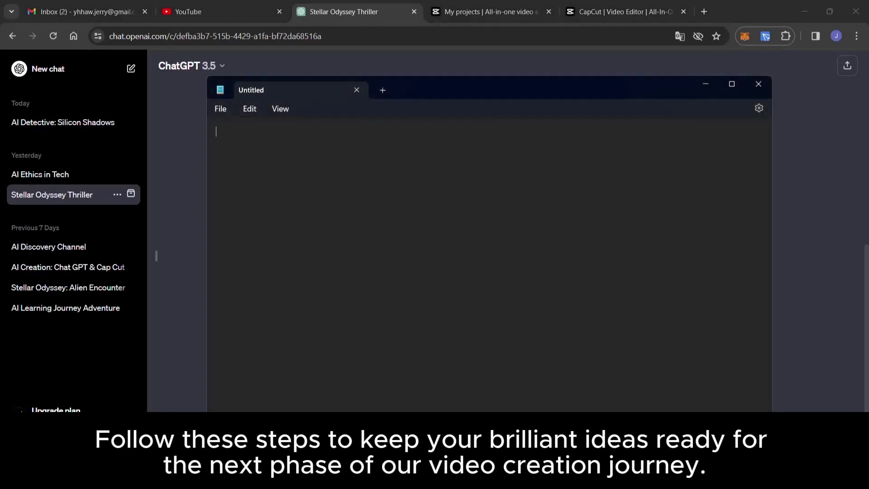
right_click(237, 134)
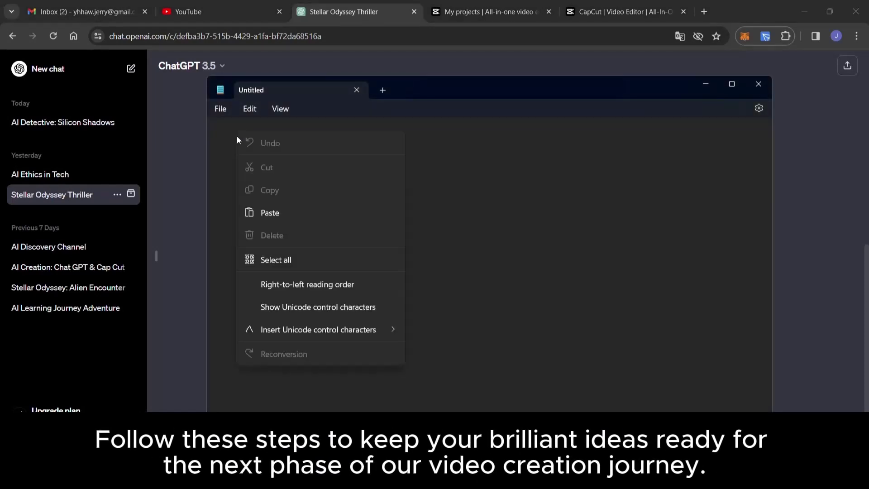
click(273, 216)
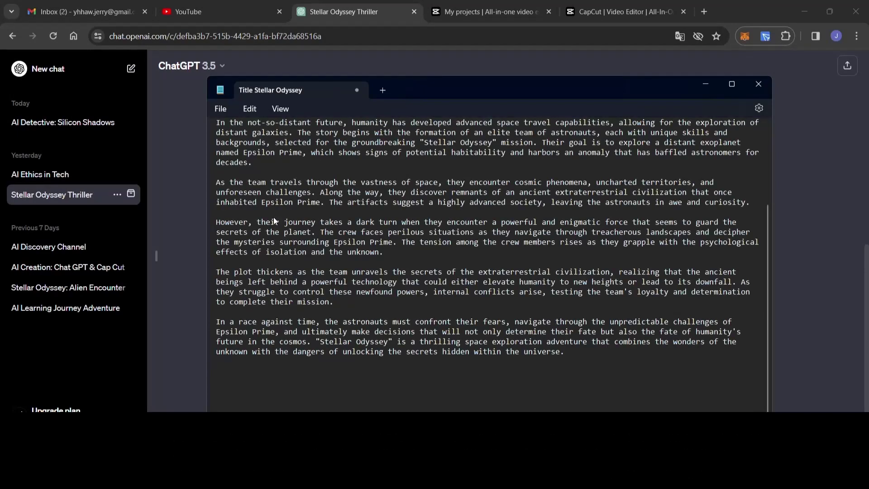
- Save the pasted script as the text file "Title Stellar Odyssey.txt" in the documents folder with UTF-8 encoding
scroll(274, 219, up, 5)
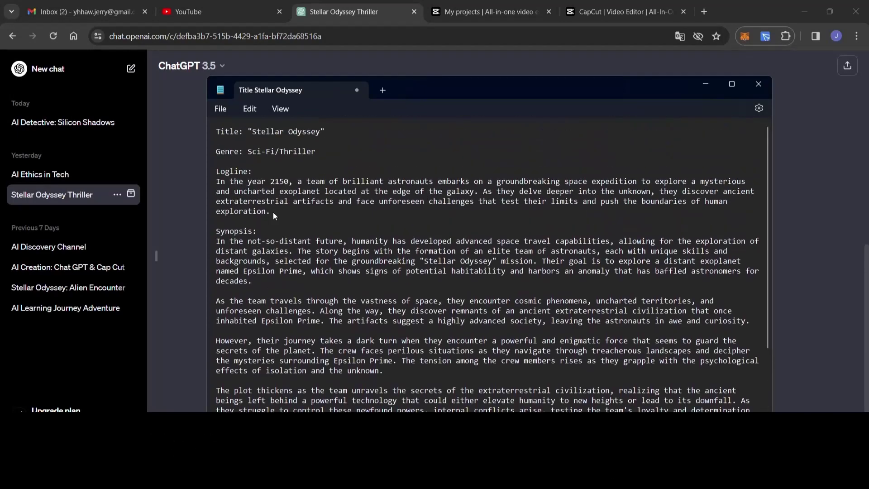
click(221, 110)
click(228, 189)
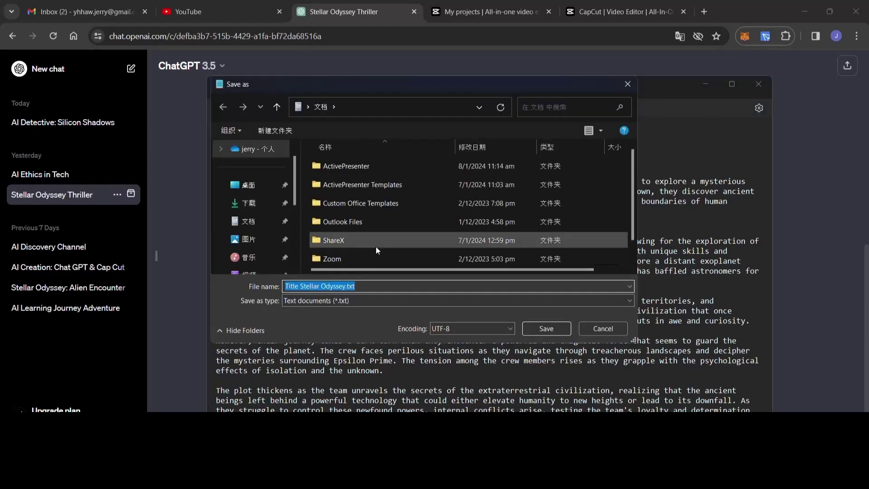
click(560, 329)
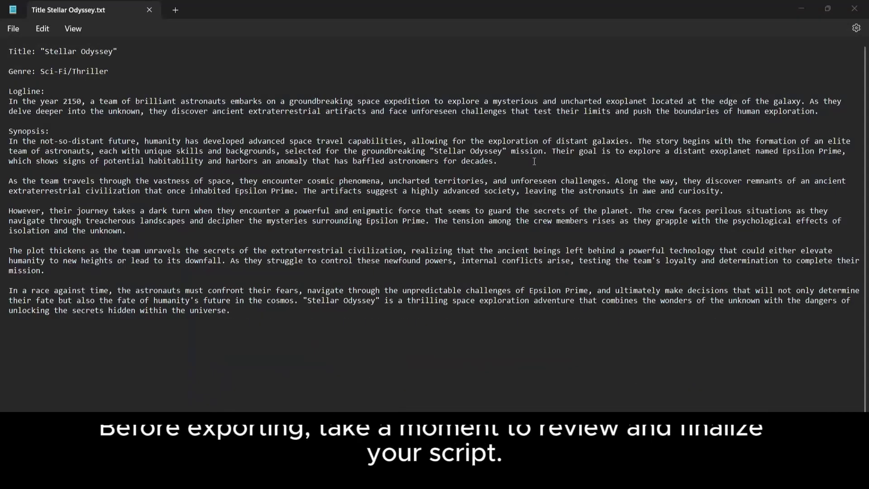
- Delete the title, genre and "Logline:" lines and the "Synopsis:" heading so only the story paragraphs remain
drag(57, 88, 9, 44)
key(Delete)
key(Delete)
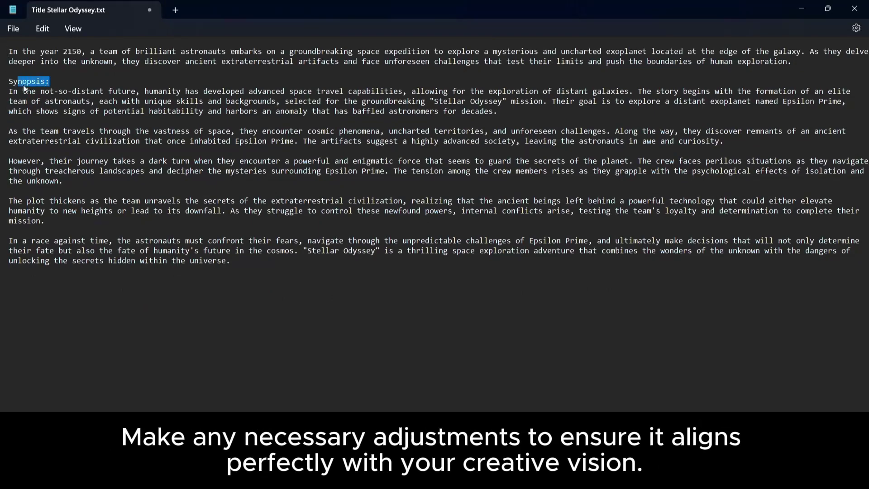
key(Delete)
key(Delete)
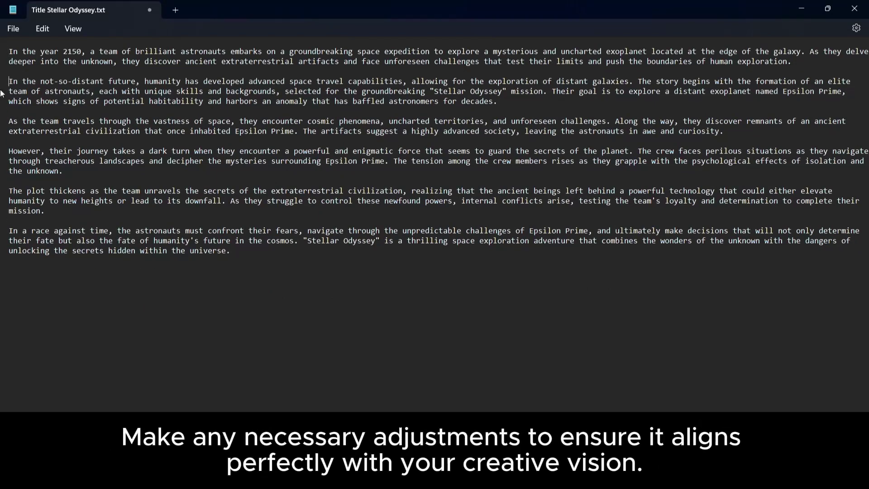
- Copy the entire trimmed script, from "In the year 2150" to the last paragraph, to the clipboard
drag(230, 250, 9, 51)
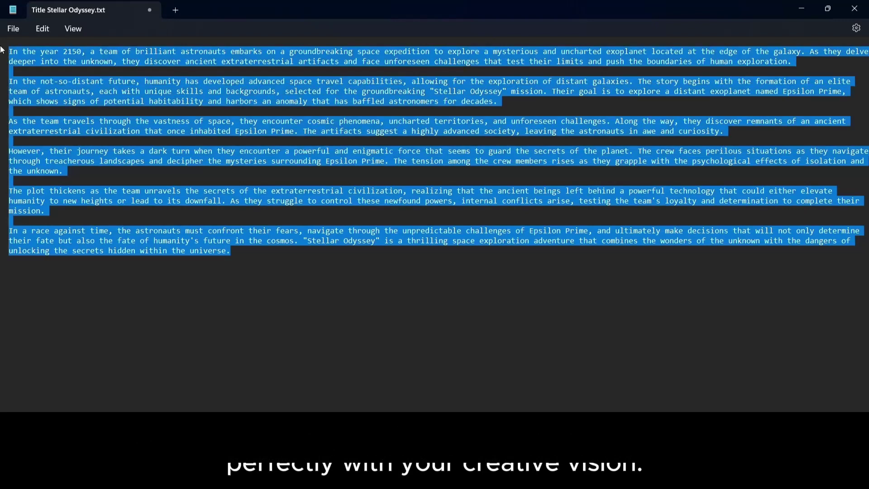
right_click(153, 58)
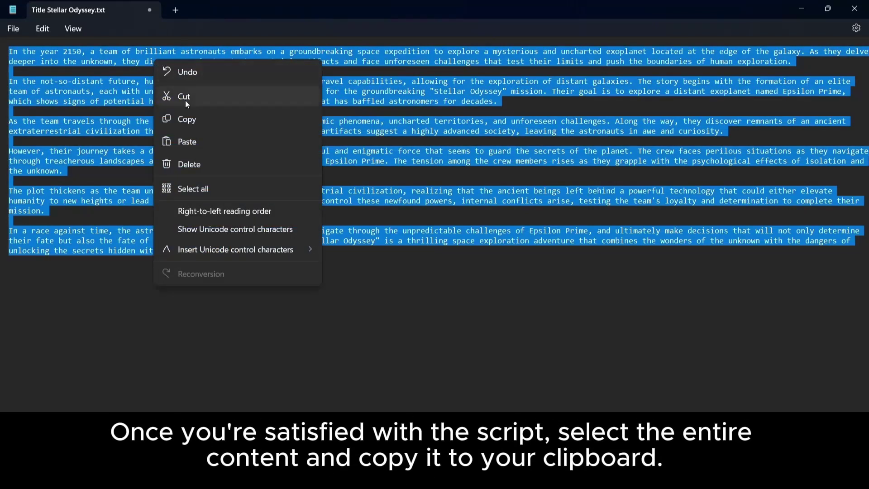
click(192, 120)
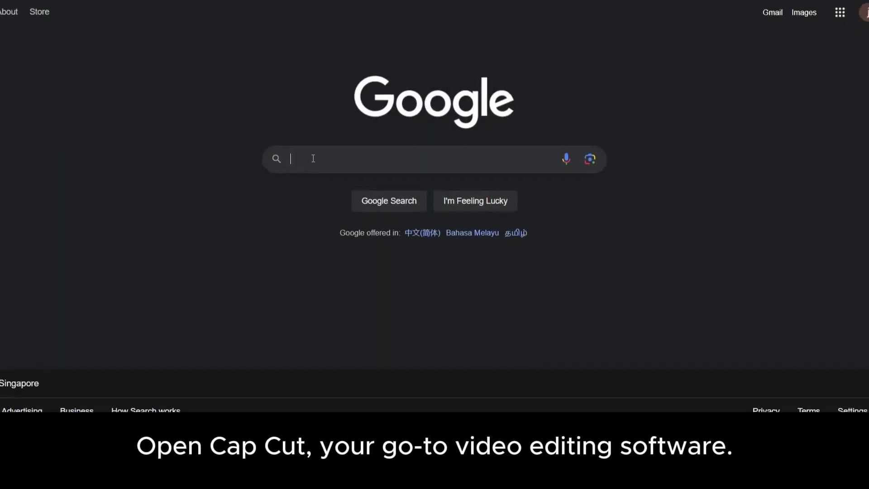
- Search Google for "capcut" and open the official CapCut website from the results
click(323, 156)
text(capcu)
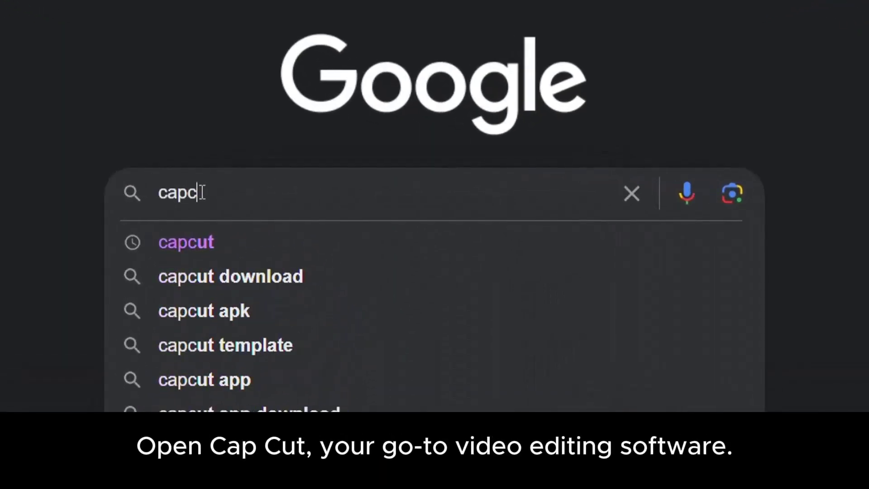
text(t)
key(Return)
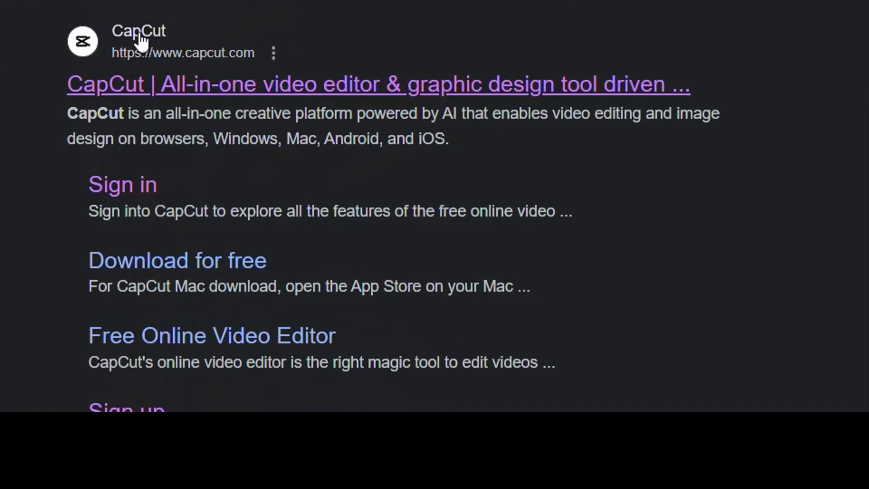
click(141, 39)
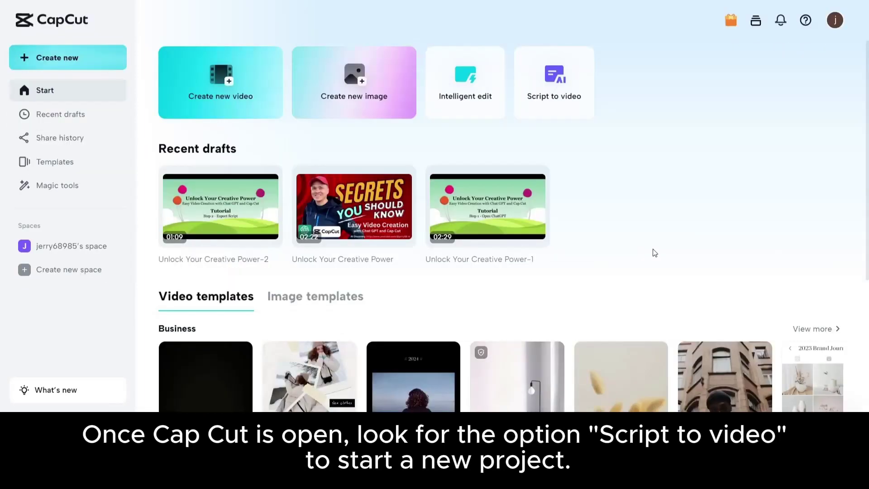
- Start a Script to video project in CapCut and paste the copied script into the script editor
click(553, 80)
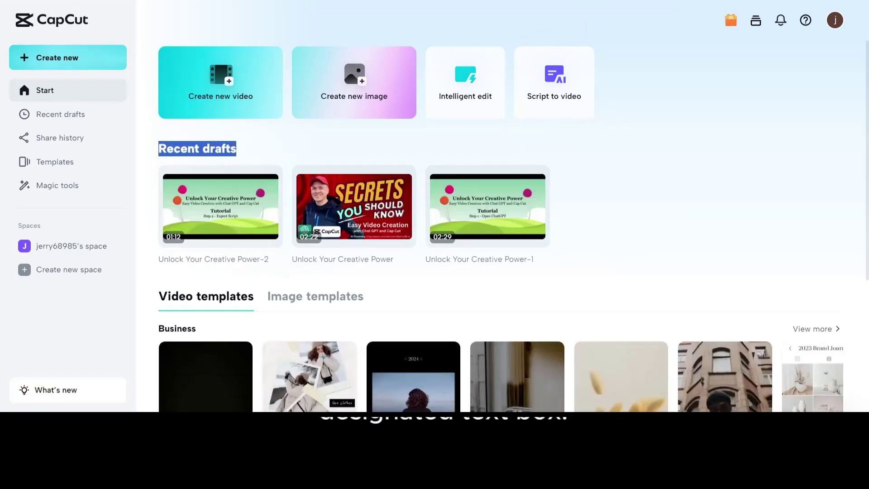
click(553, 83)
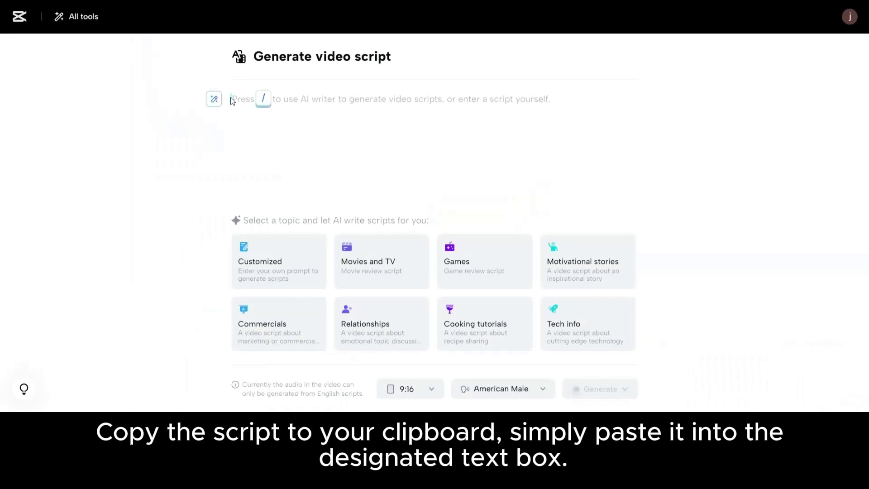
right_click(236, 96)
click(260, 206)
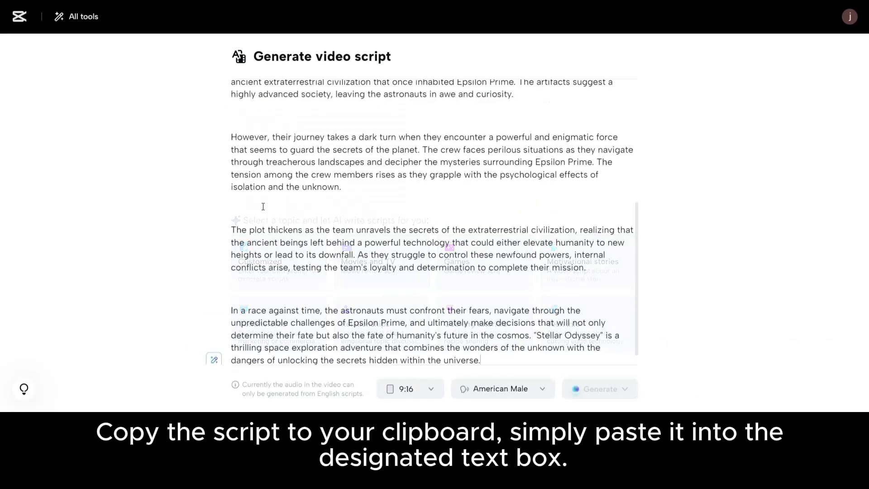
- Remove the empty lines between all the paragraphs of the pasted video script
scroll(286, 135, up, 5)
click(245, 157)
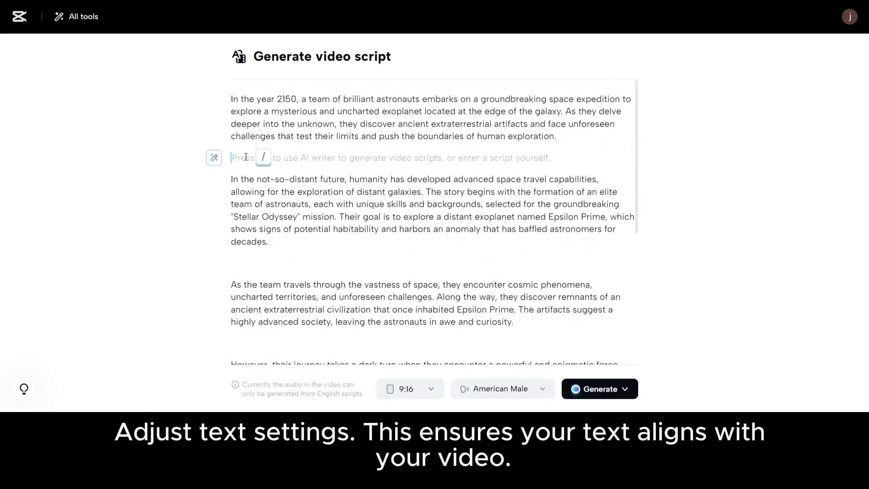
key(BackSpace)
click(259, 236)
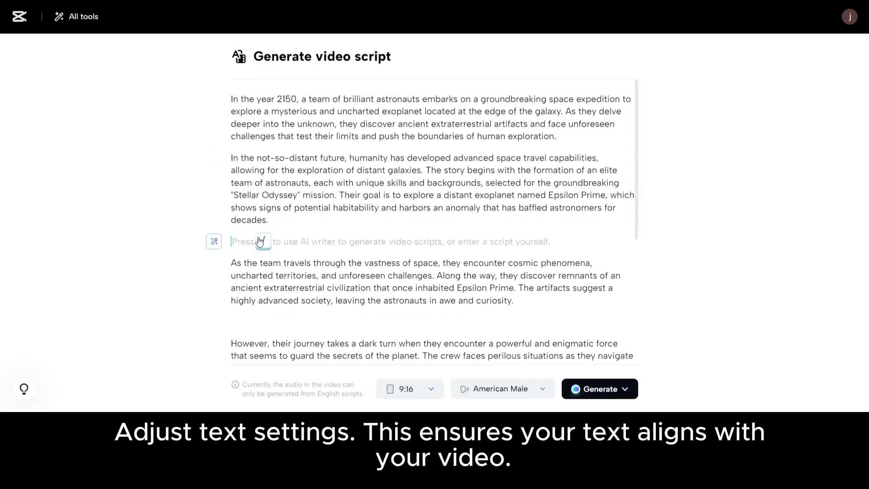
key(BackSpace)
click(257, 295)
key(BackSpace)
scroll(257, 294, down, 4)
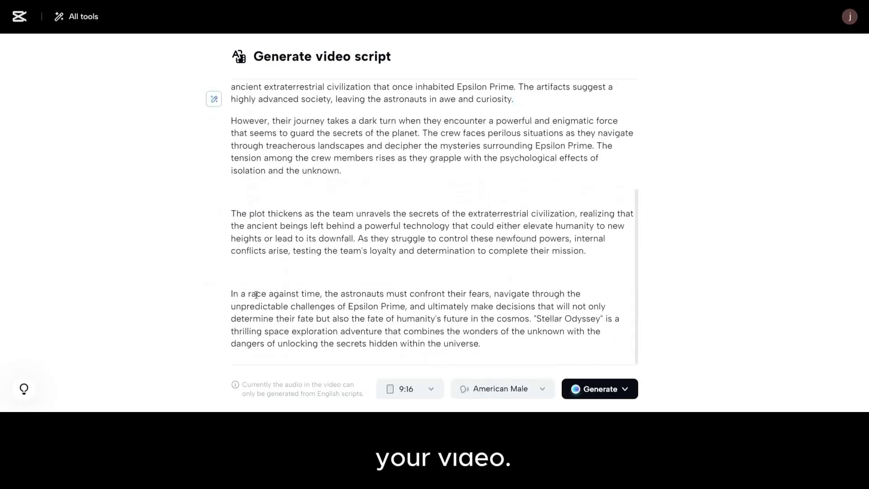
click(253, 190)
key(BackSpace)
click(255, 272)
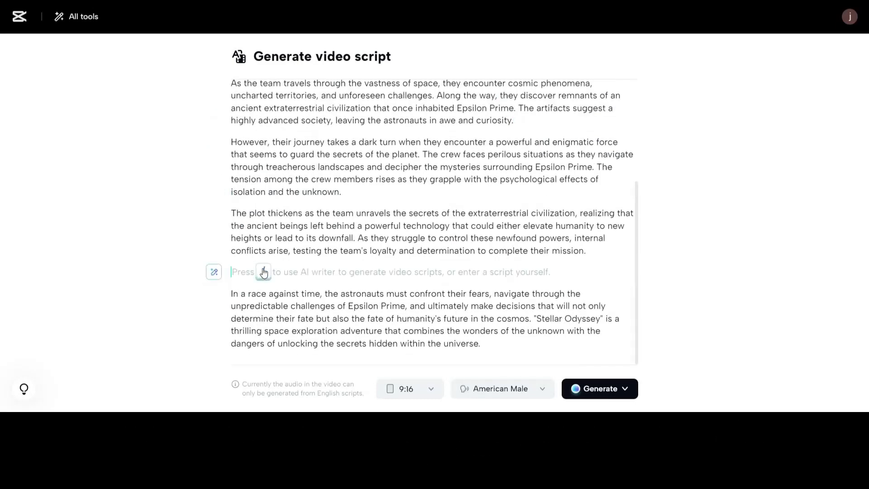
key(BackSpace)
scroll(282, 226, up, 3)
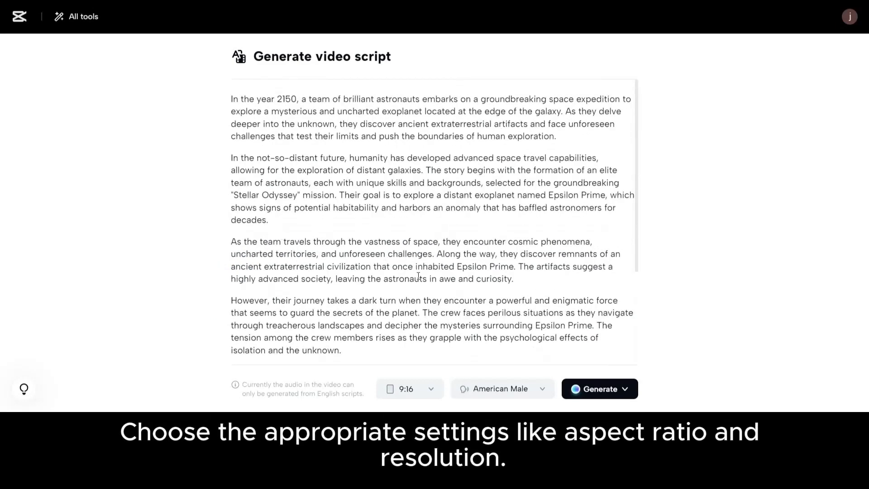
- Generate the video from the script in 16:9 aspect ratio with Smart generation, and play the result
click(407, 388)
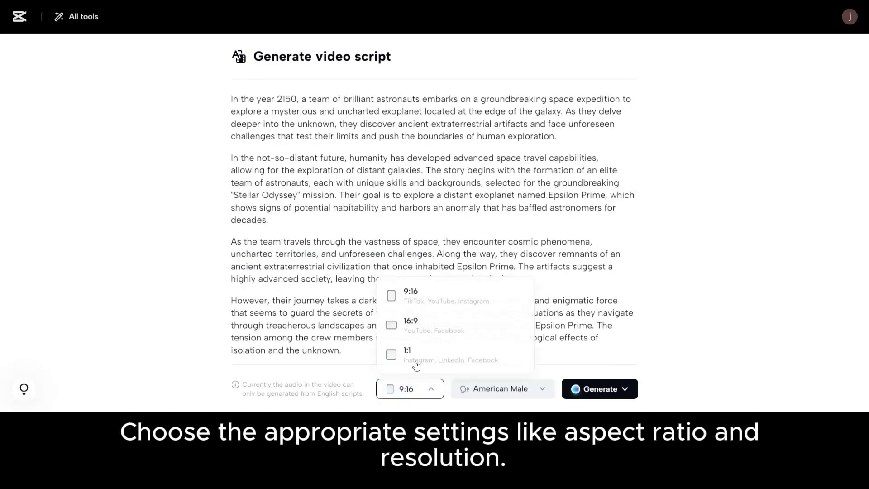
click(424, 329)
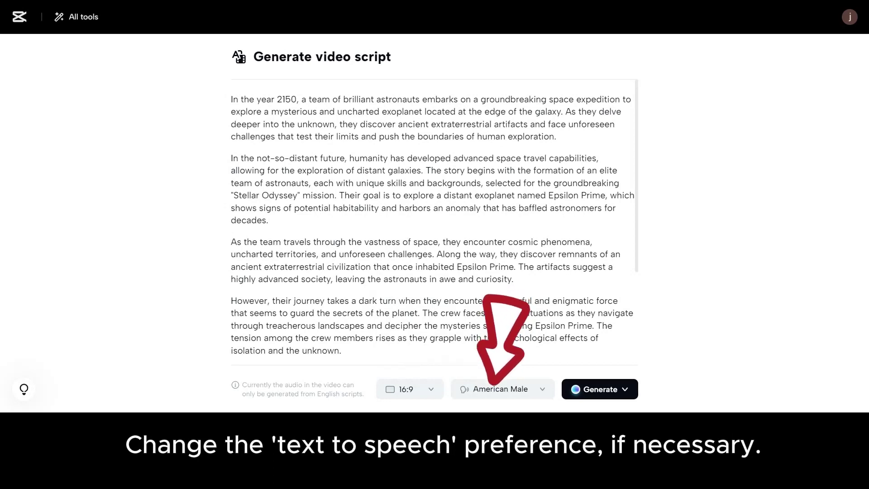
click(621, 388)
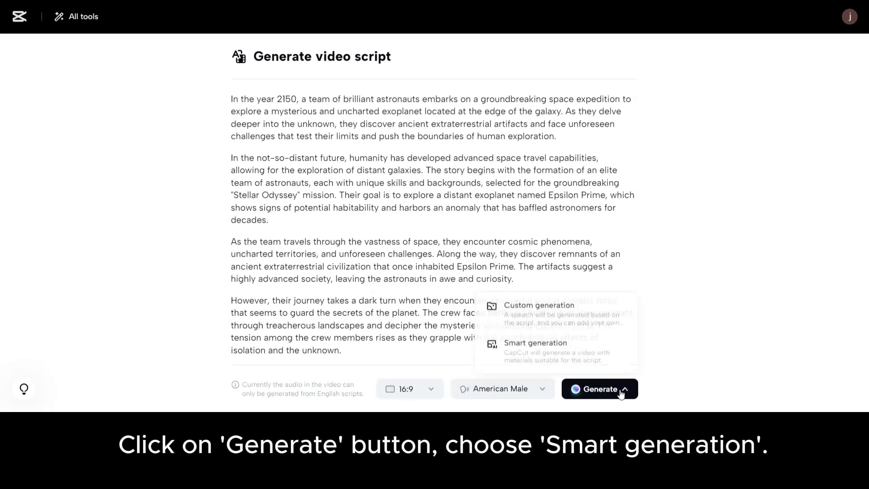
click(588, 353)
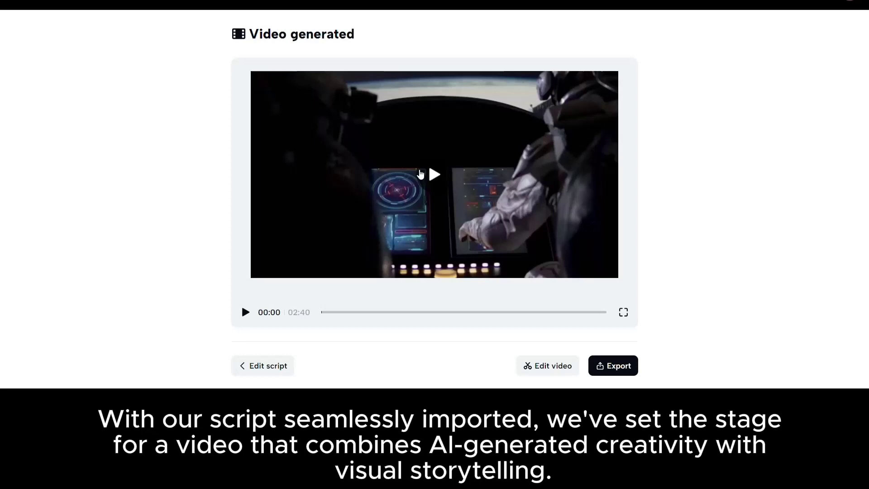
click(420, 173)
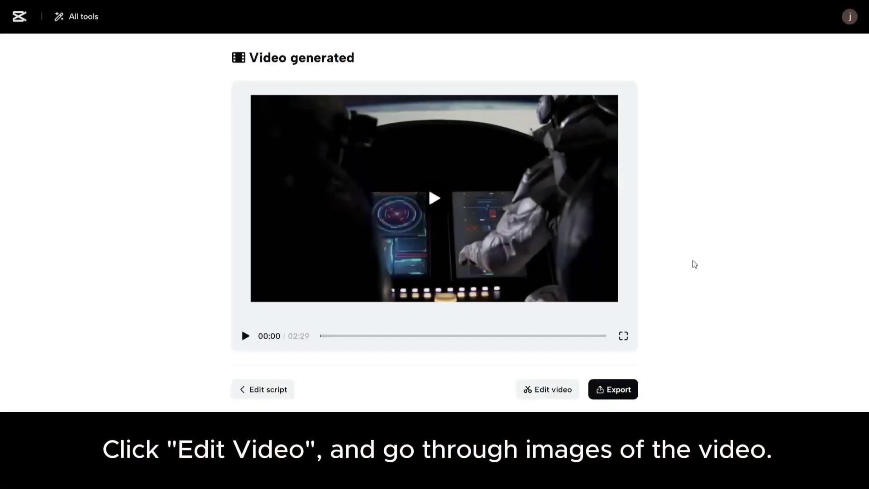
- Open the generated video in the editor and replace the first timeline clip with the image S01.png
click(552, 393)
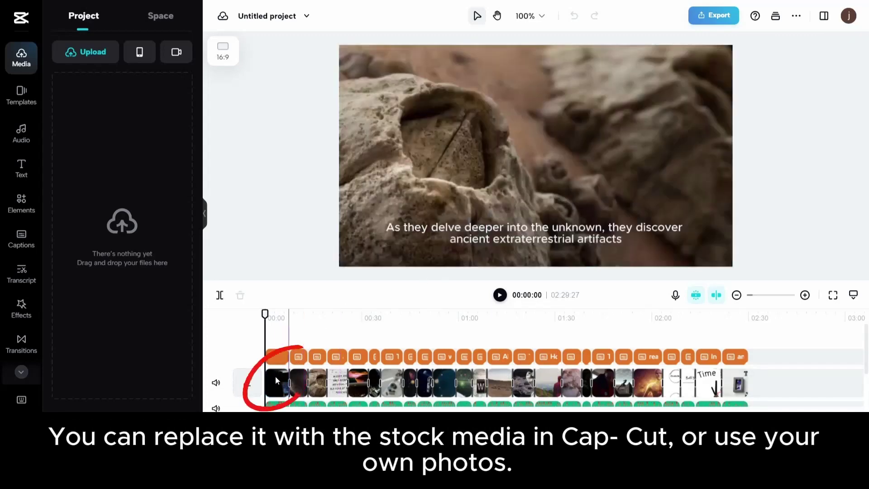
click(275, 376)
right_click(275, 376)
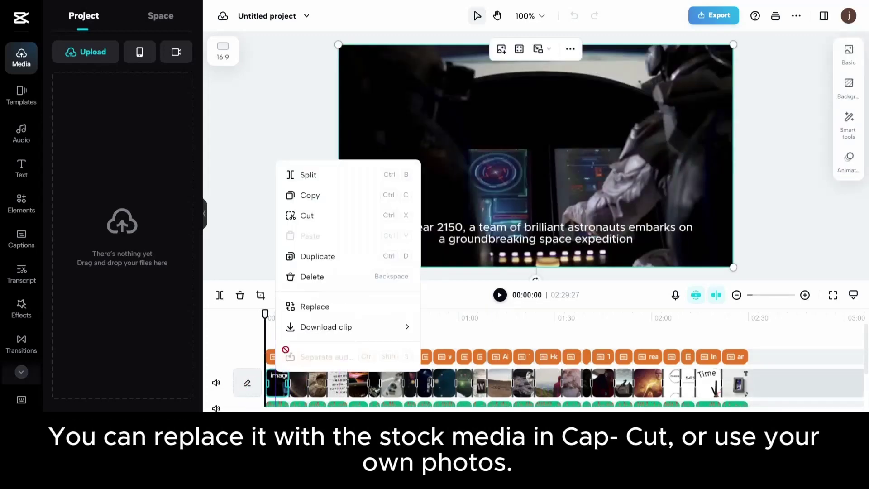
click(321, 312)
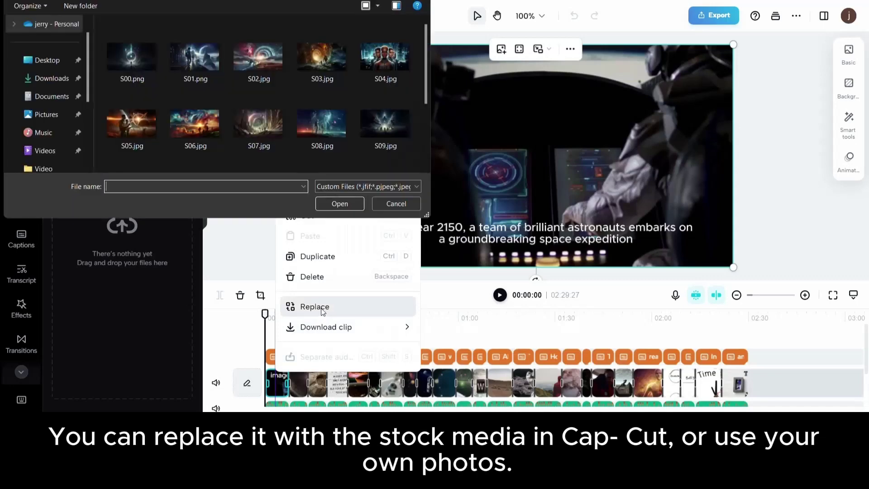
click(195, 75)
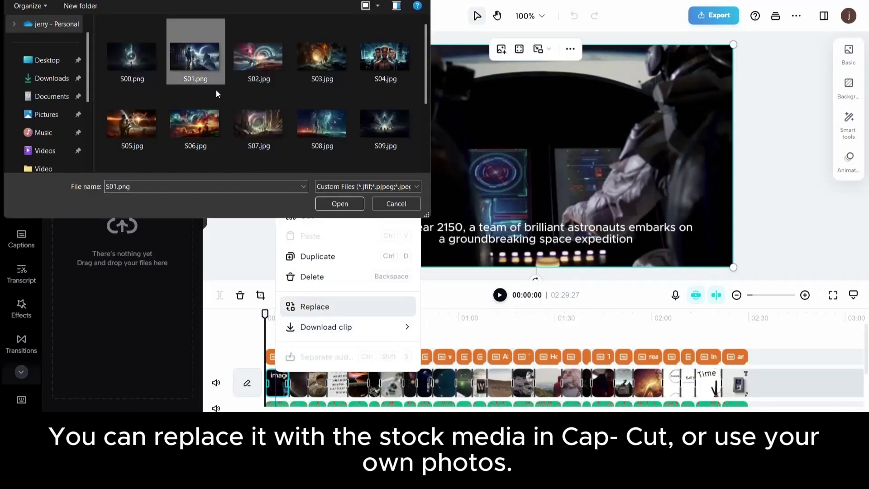
click(339, 204)
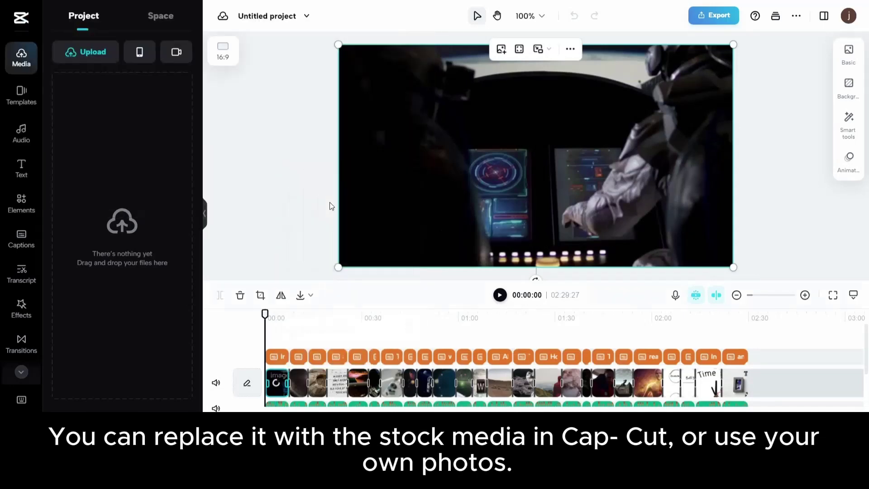
- Open the export options for the Stellar Odyssey-1 project
click(341, 382)
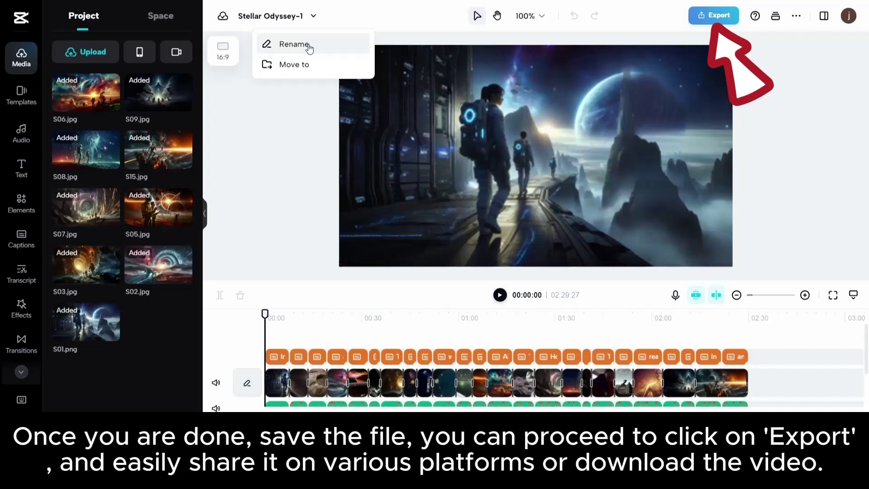
click(722, 17)
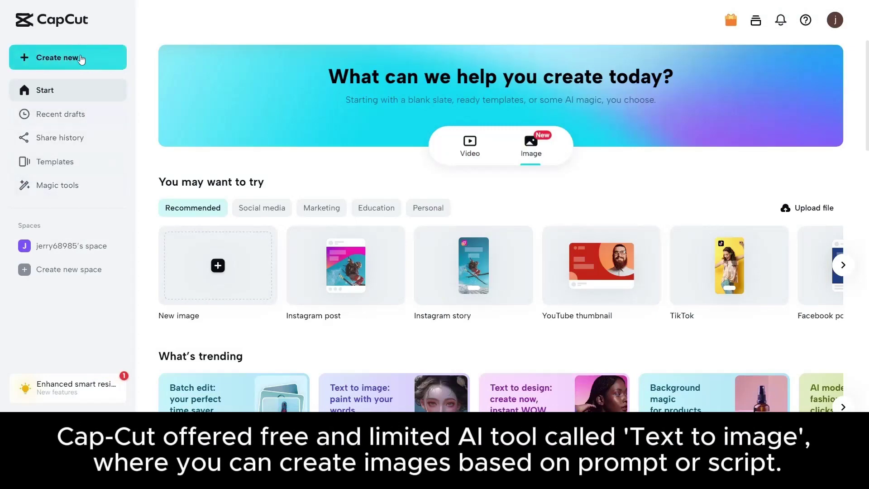
- Start the Text to image tool and paste the script's opening sentence, beginning "In the year 2150", as the prompt
click(81, 60)
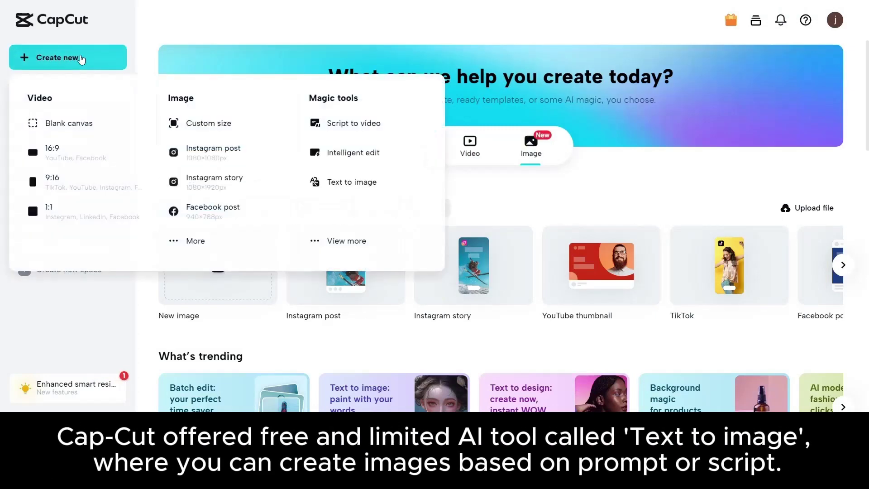
click(370, 184)
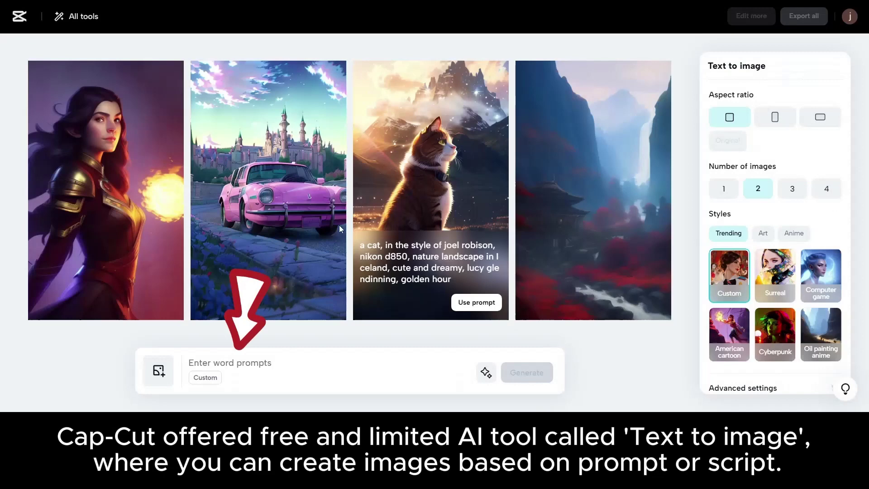
right_click(208, 359)
click(248, 206)
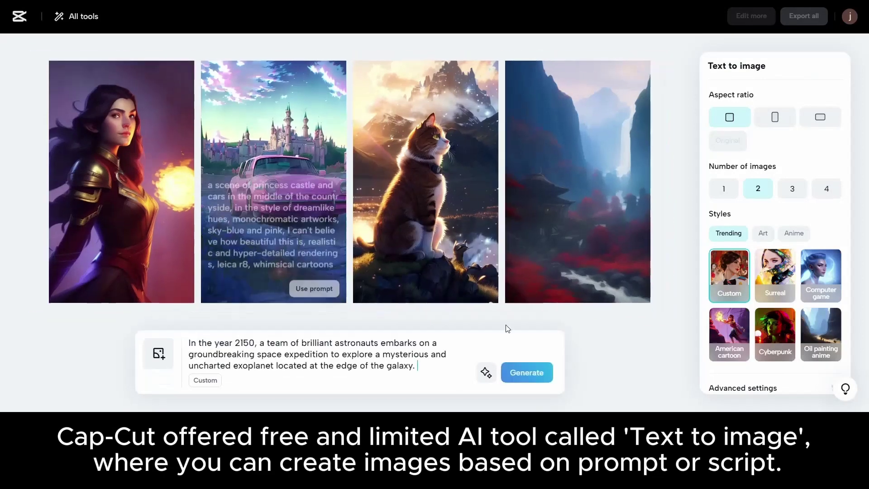
- Generate images from the prompt in landscape aspect ratio and Computer game style, and download the second one
click(827, 121)
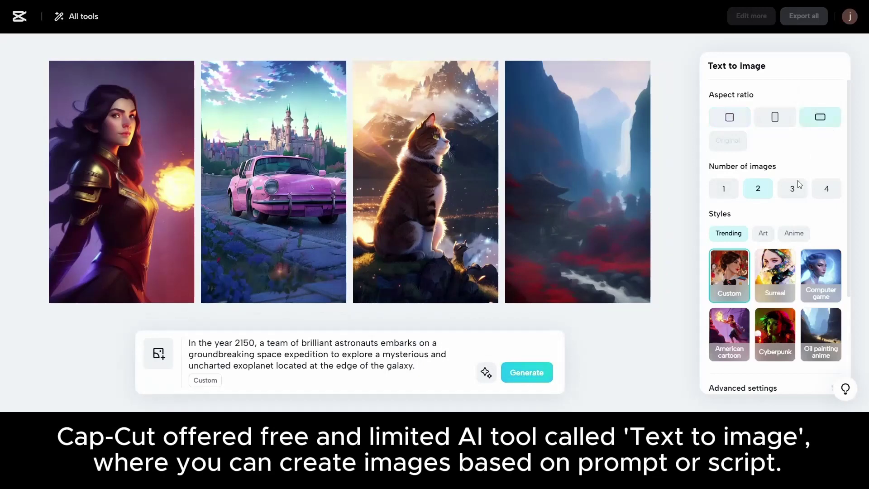
click(820, 277)
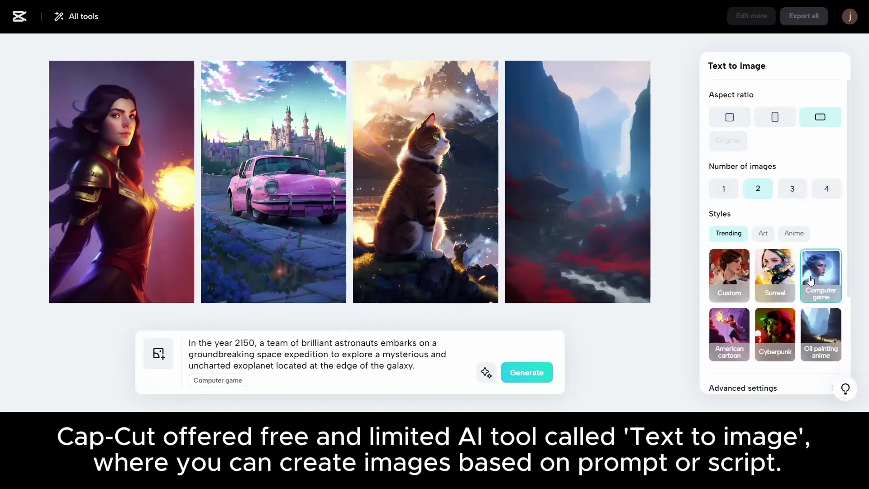
click(534, 377)
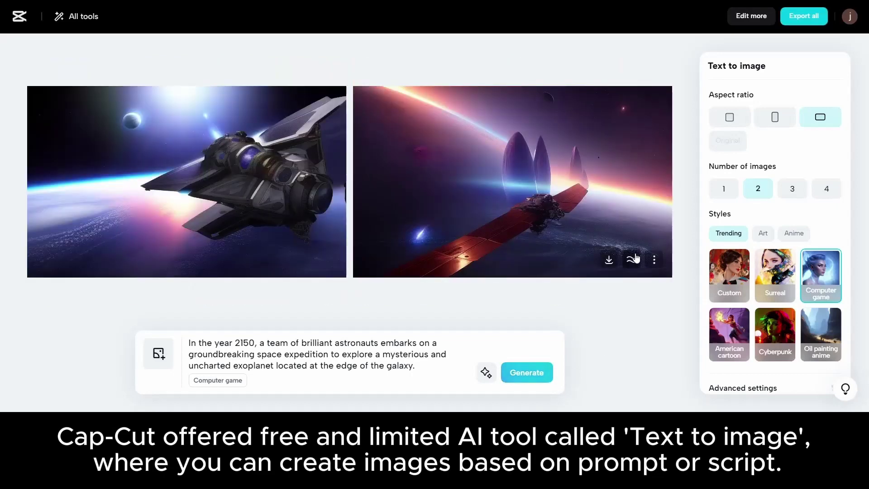
click(610, 262)
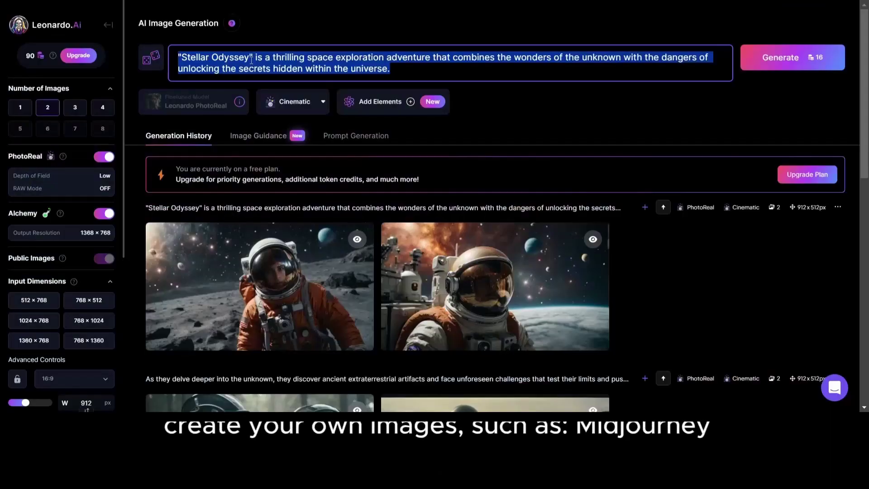
- In Leonardo.Ai, replace the prompt with the copied sentence beginning "In the year 2150" and generate images from it
right_click(251, 64)
click(275, 130)
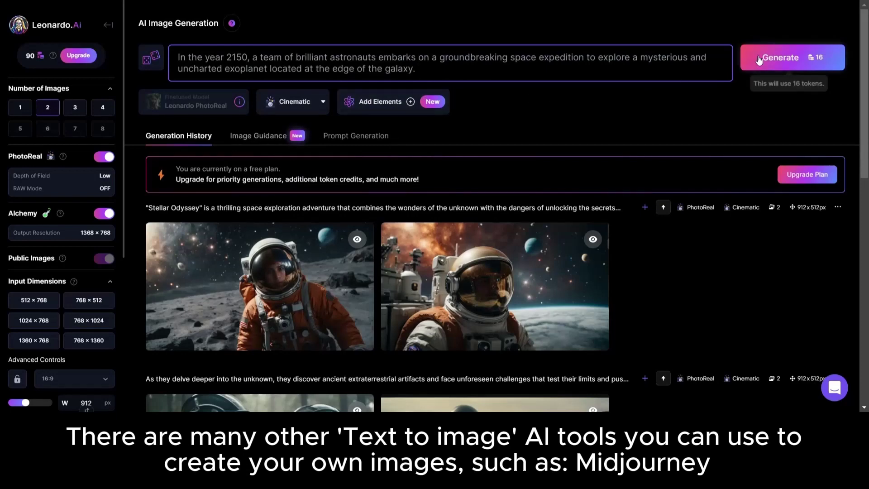
click(775, 59)
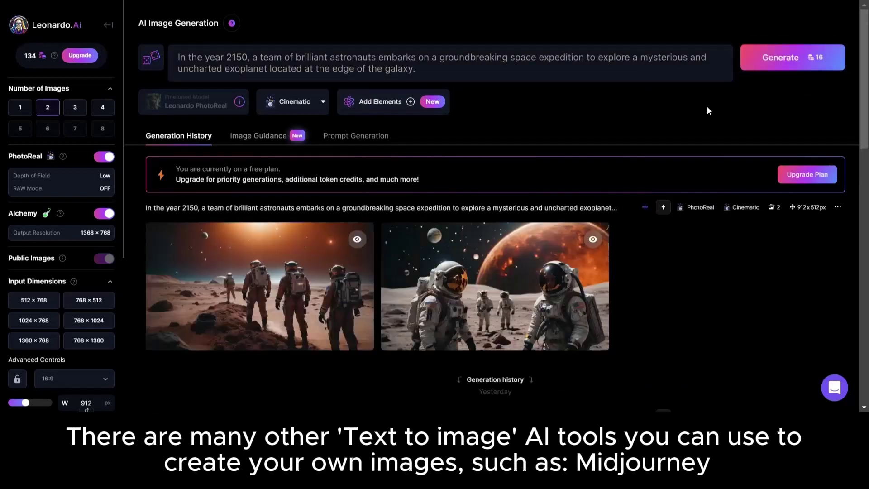
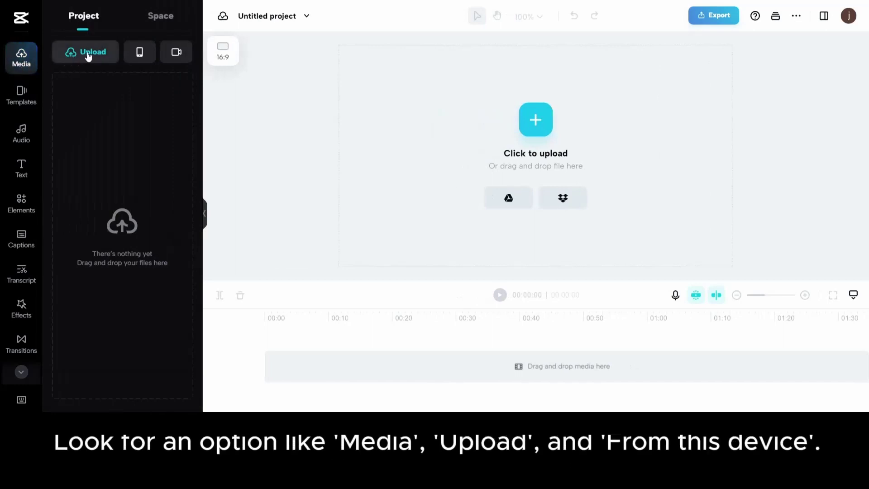
- In a blank CapCut video project, upload all images from S00.png through S15.jpg from this device
click(88, 55)
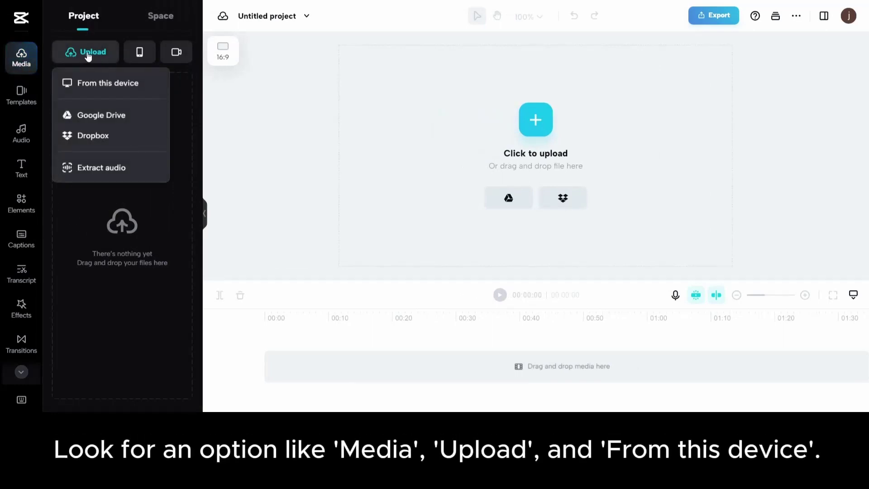
click(93, 86)
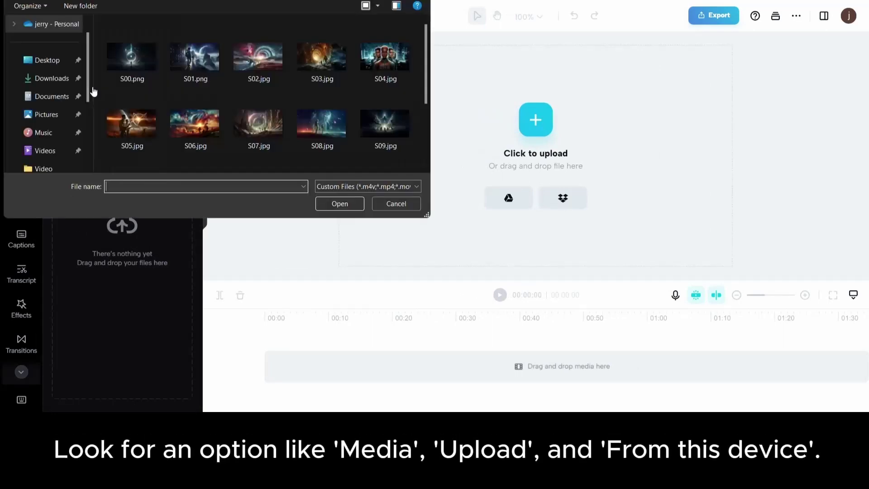
click(131, 63)
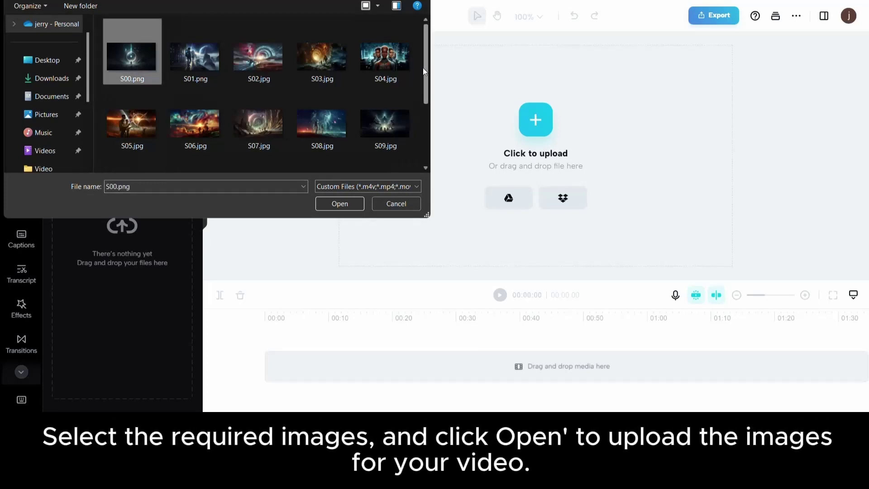
drag(425, 78, 424, 153)
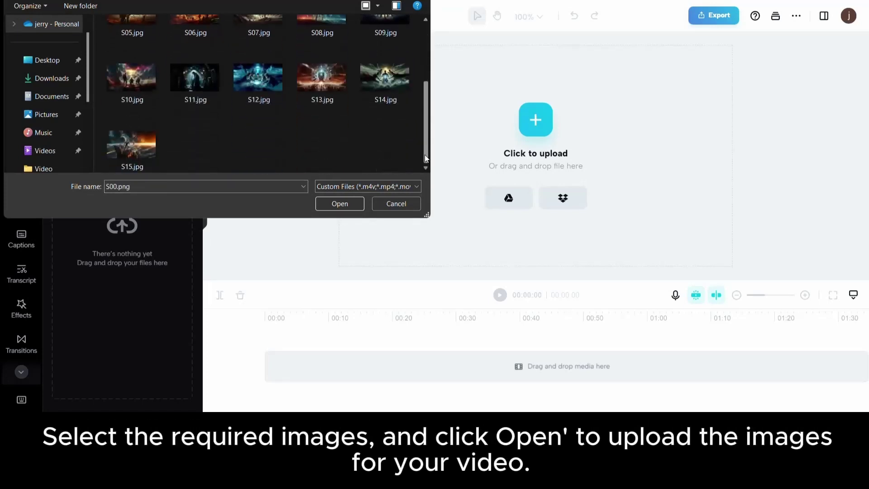
shift+click(148, 146)
click(354, 203)
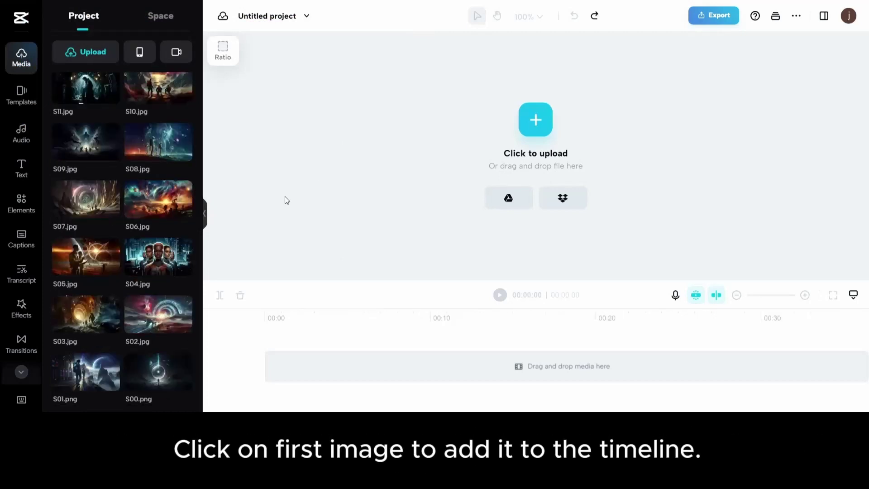
- Add S01.png to the timeline as the first scene and create a manual caption over it
click(92, 383)
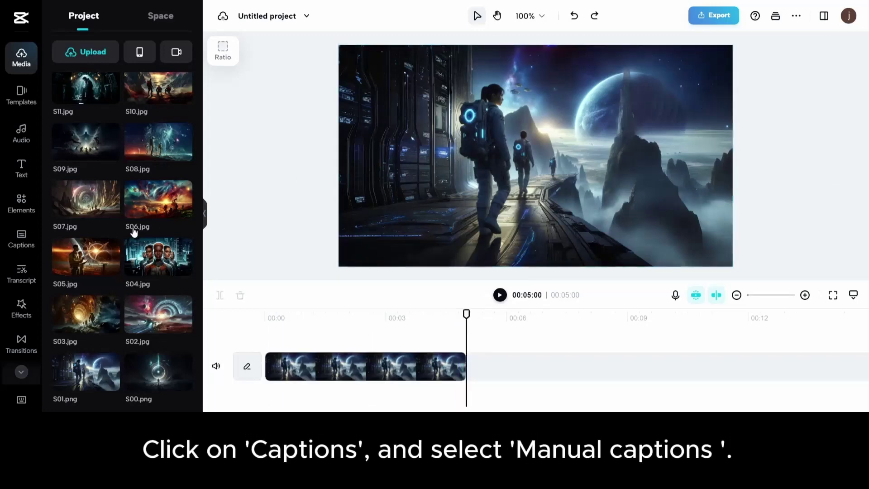
click(17, 247)
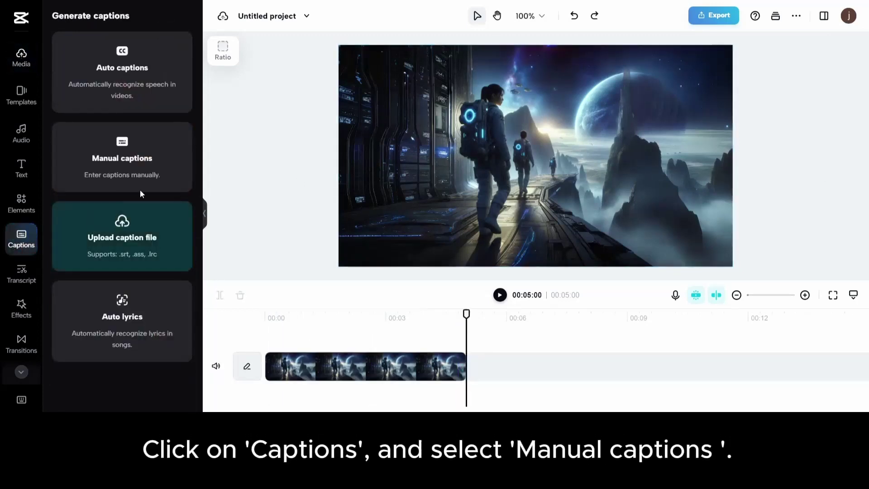
click(173, 163)
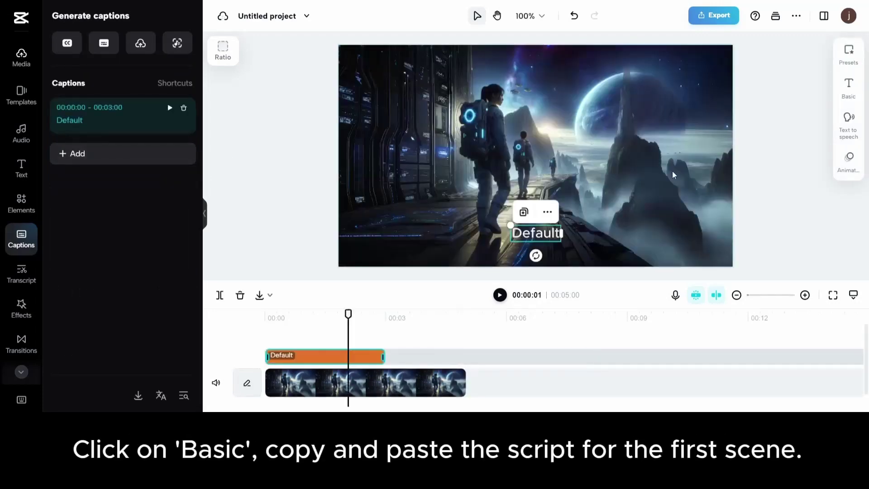
- Replace the default caption text with the first scene's script, "In the year 2150" through "the edge of the galaxy."
click(852, 86)
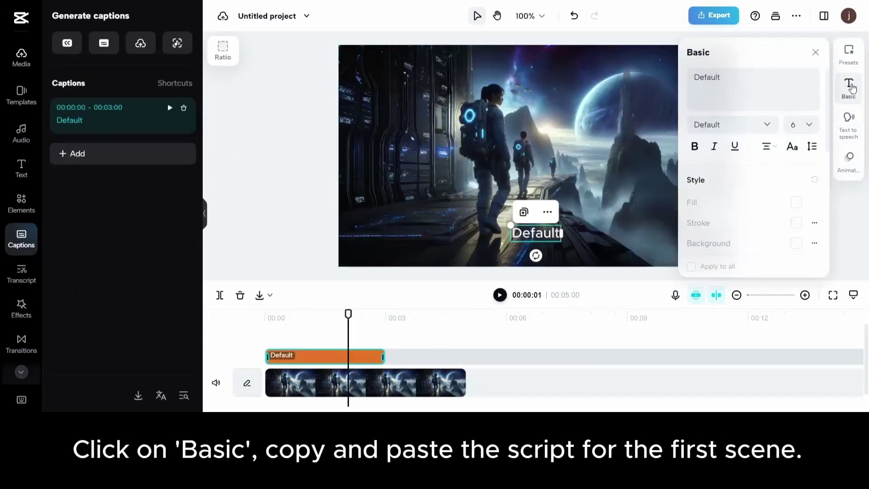
click(729, 81)
drag(722, 77, 684, 76)
right_click(712, 81)
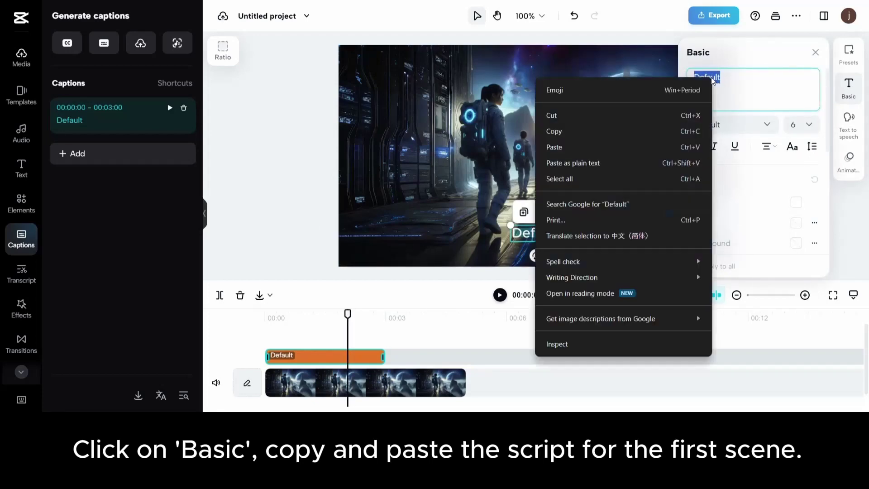
click(607, 147)
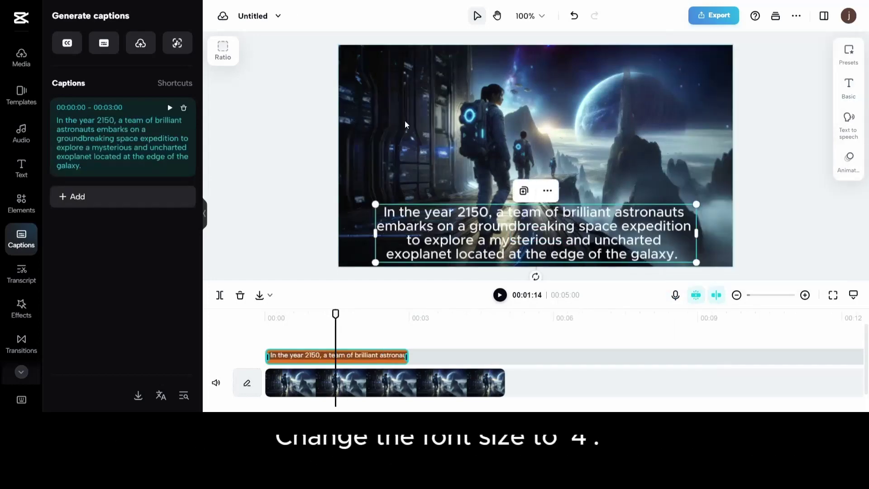
- Set the first caption's font size to 4 and move the caption down to the lower edge of the video frame
click(848, 87)
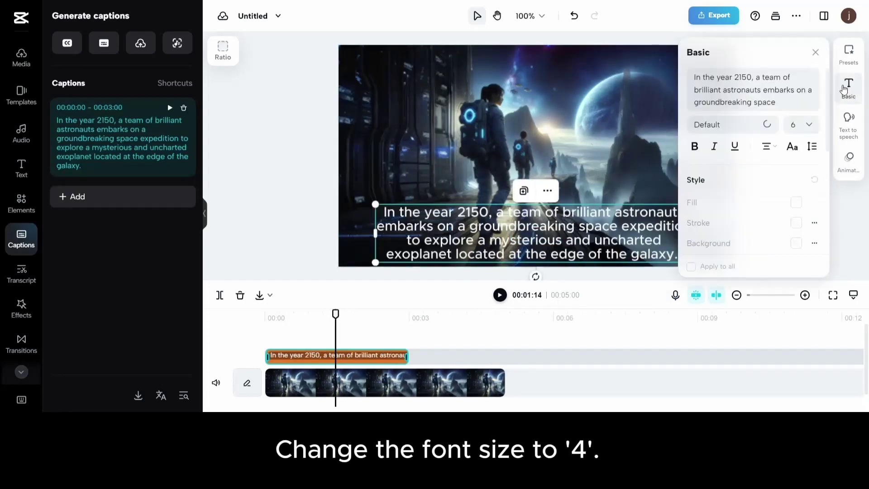
click(813, 125)
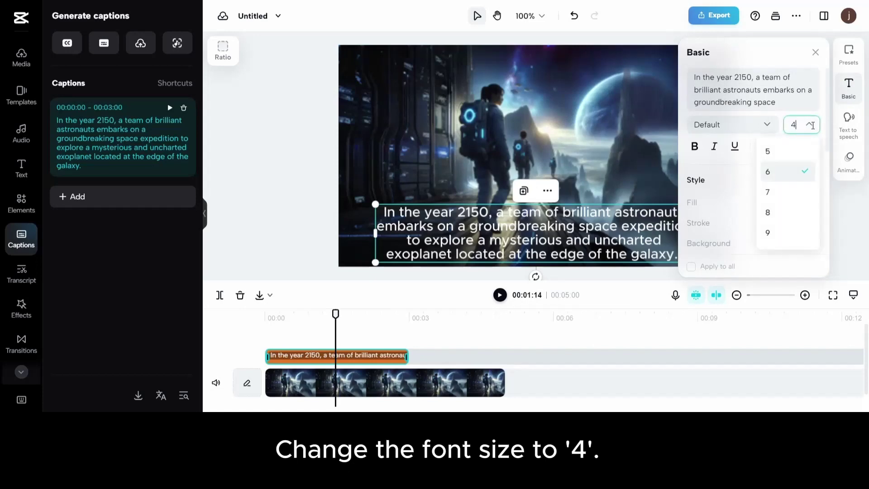
text(4)
key(Return)
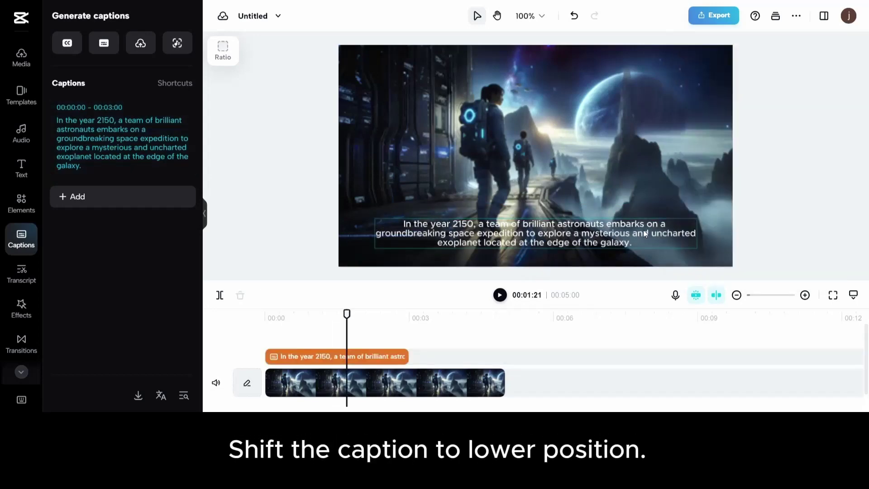
click(646, 234)
drag(646, 234, 637, 246)
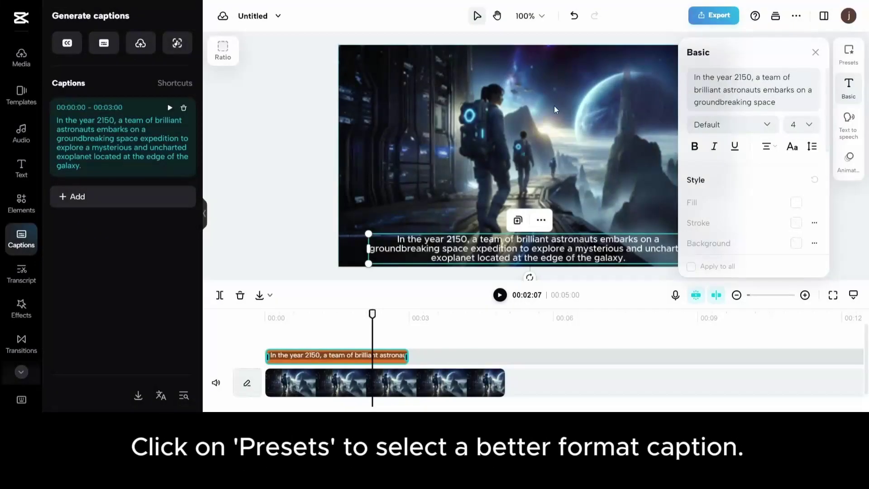
- Apply the preset with white text and a black outline to the first caption
click(853, 54)
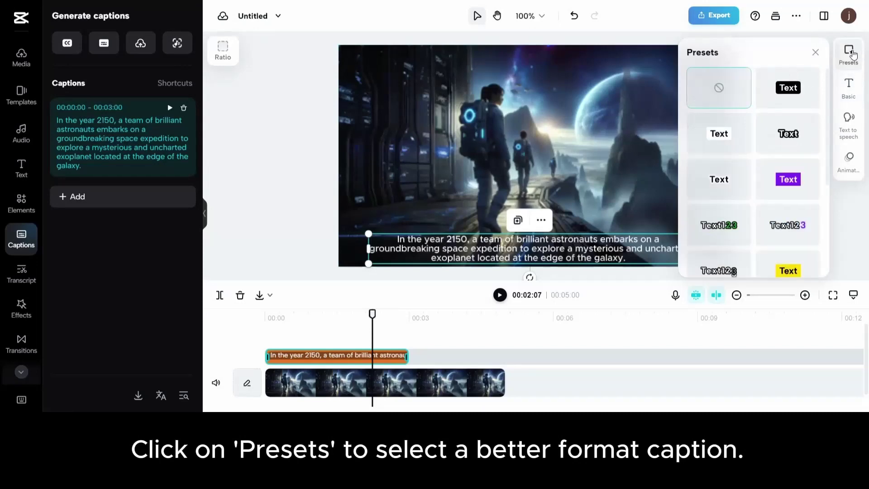
click(808, 133)
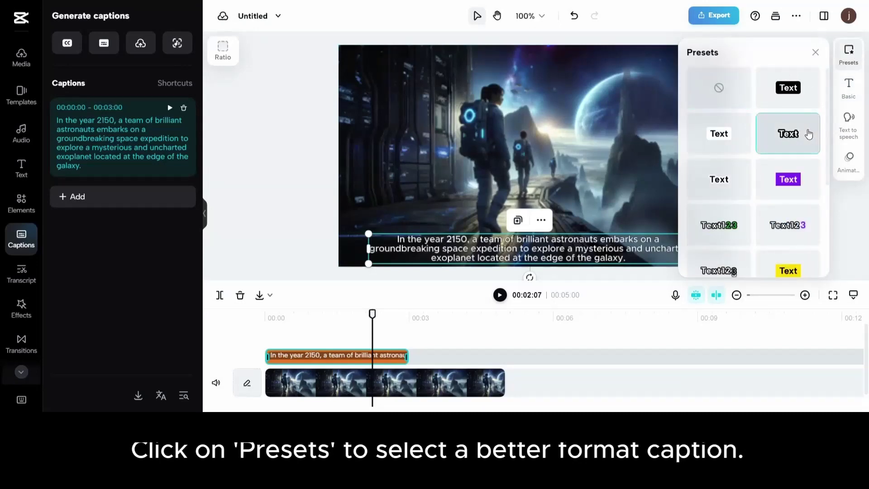
click(636, 319)
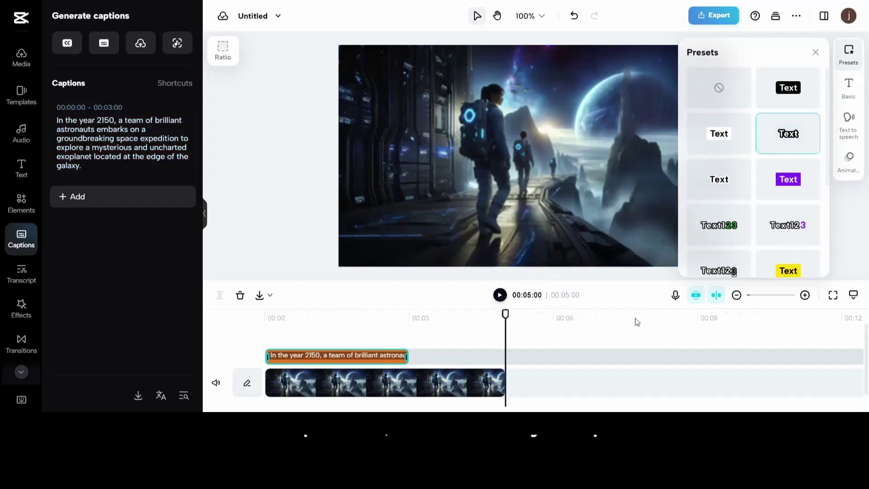
- Generate English text-to-speech audio for the first caption with the American Male voice
click(853, 133)
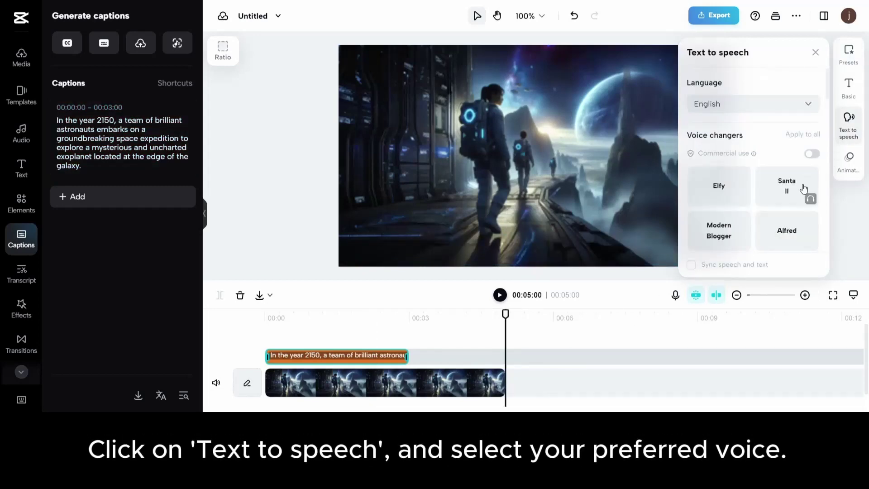
scroll(788, 219, down, 6)
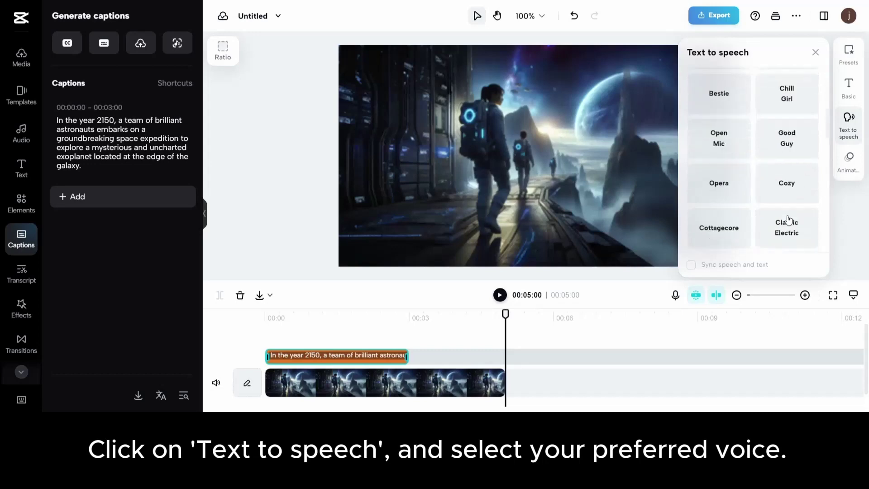
scroll(789, 220, down, 4)
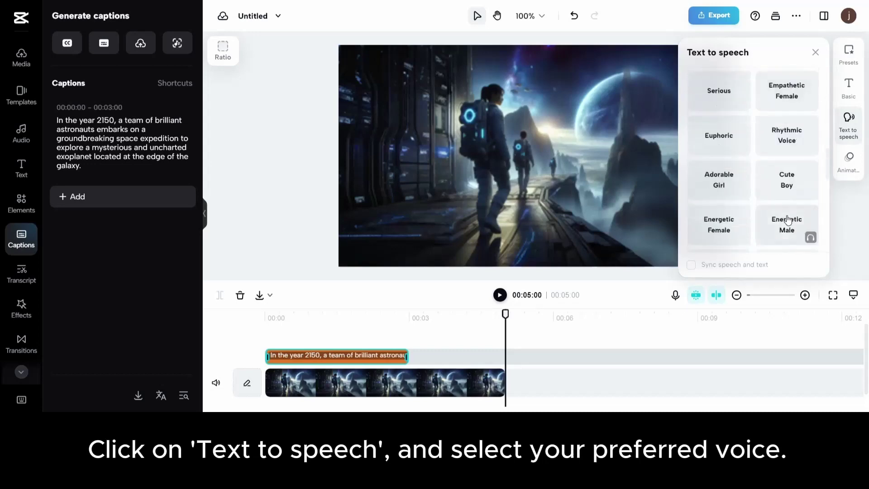
scroll(788, 220, down, 4)
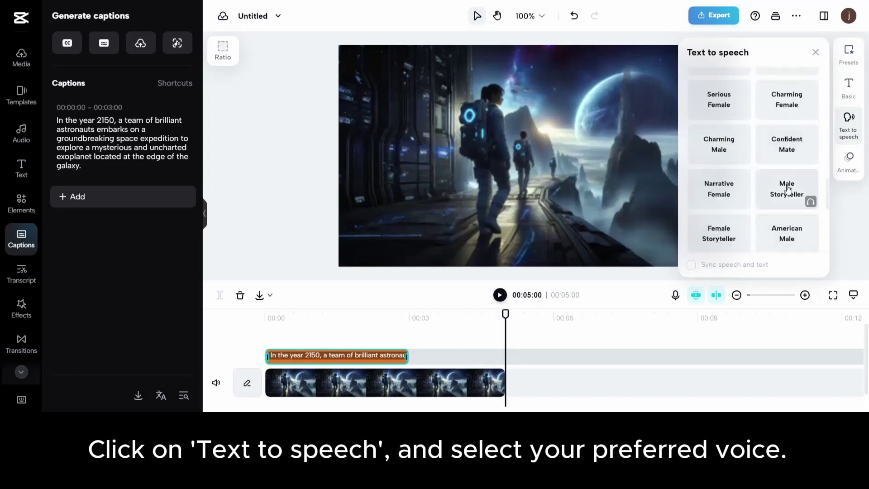
click(785, 236)
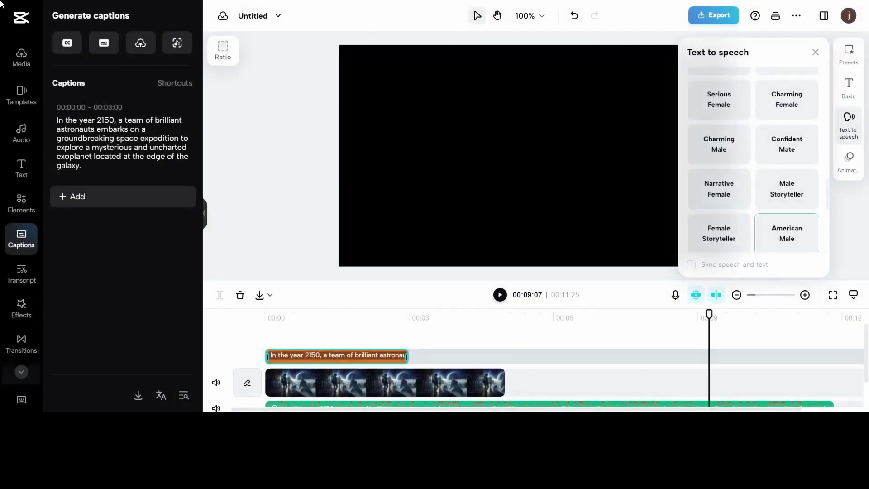
- Extend the S01.png clip and the first caption on the timeline to end with the speech audio at 00:11:25
click(737, 295)
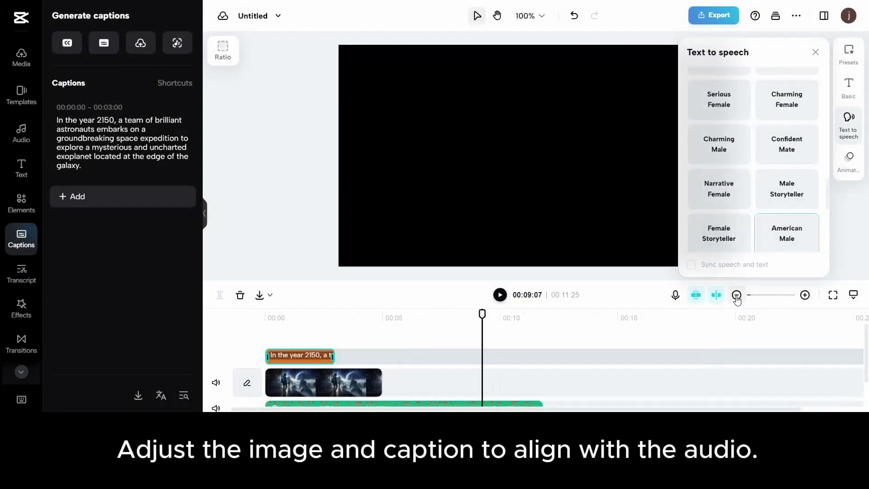
click(332, 385)
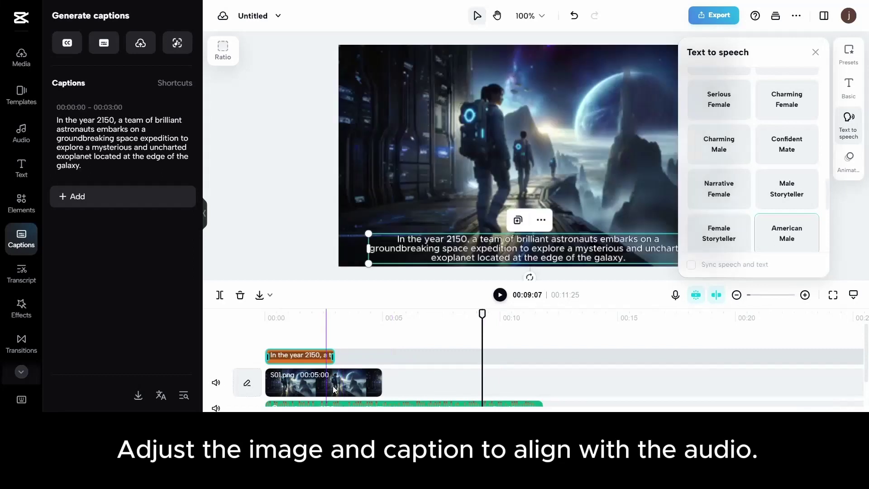
drag(381, 386, 550, 382)
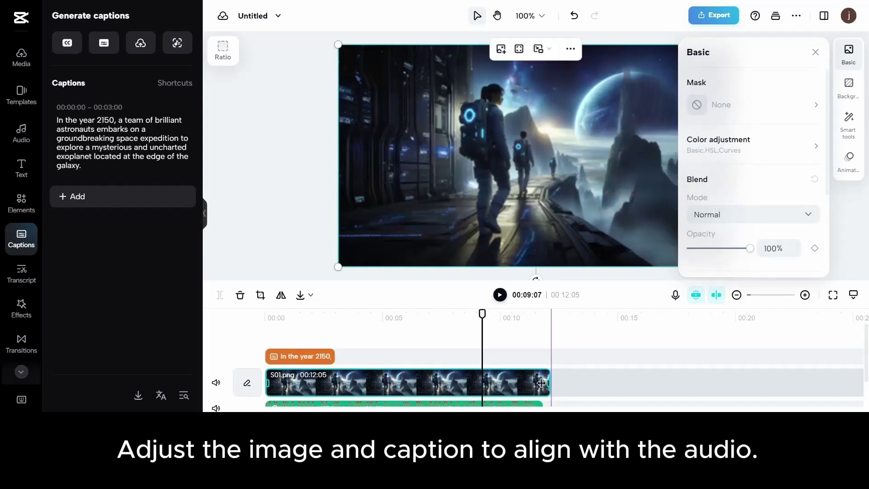
click(327, 352)
drag(333, 356, 543, 360)
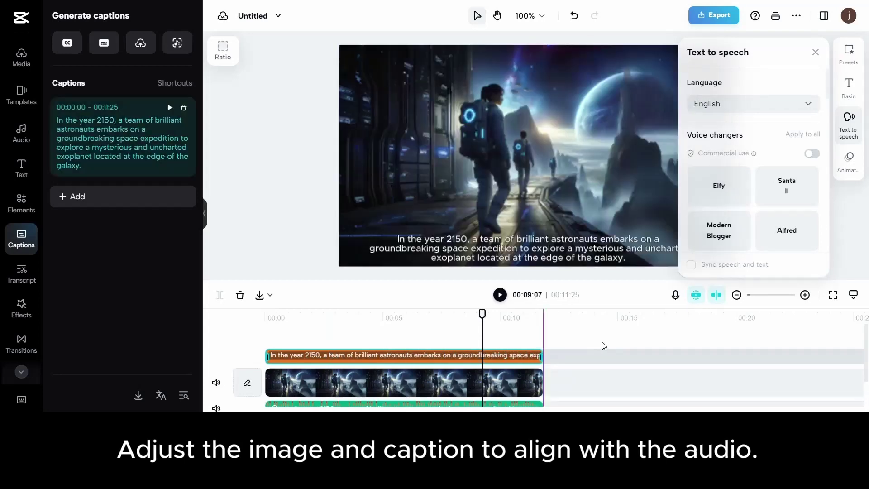
- Add S02.jpg to the timeline right after the first scene and duplicate the first caption over it
click(601, 344)
click(21, 55)
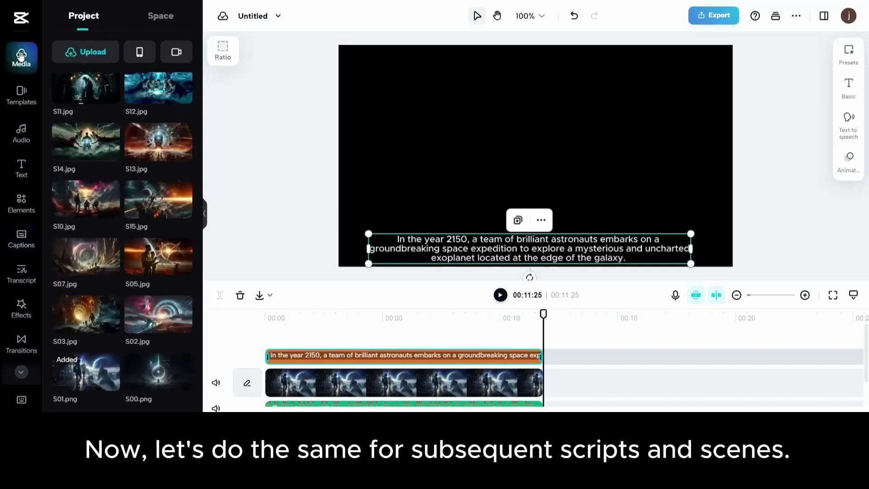
click(147, 325)
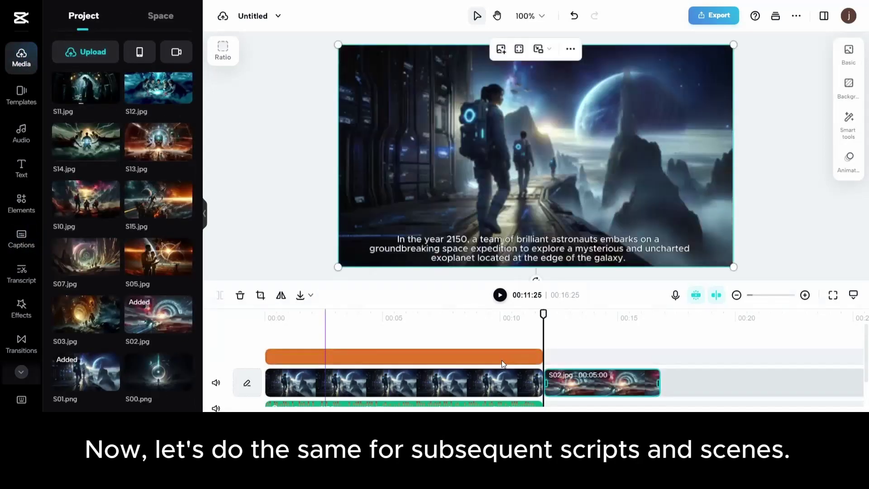
click(505, 359)
right_click(506, 358)
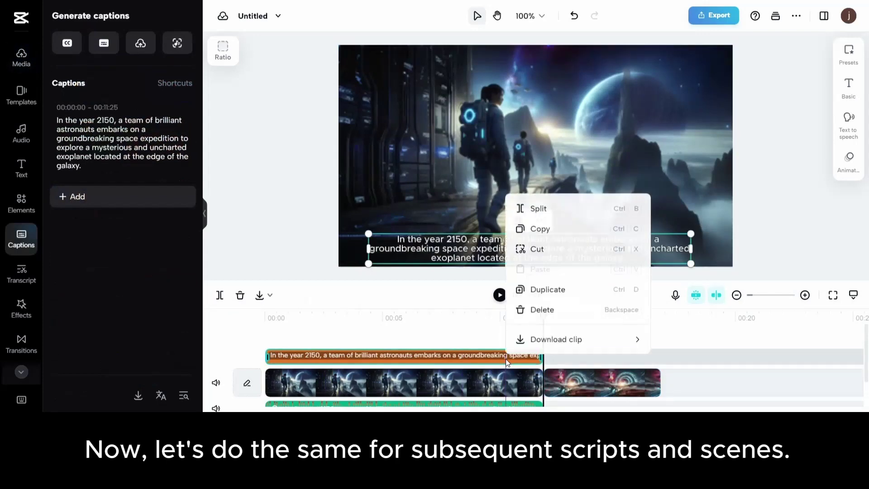
click(552, 293)
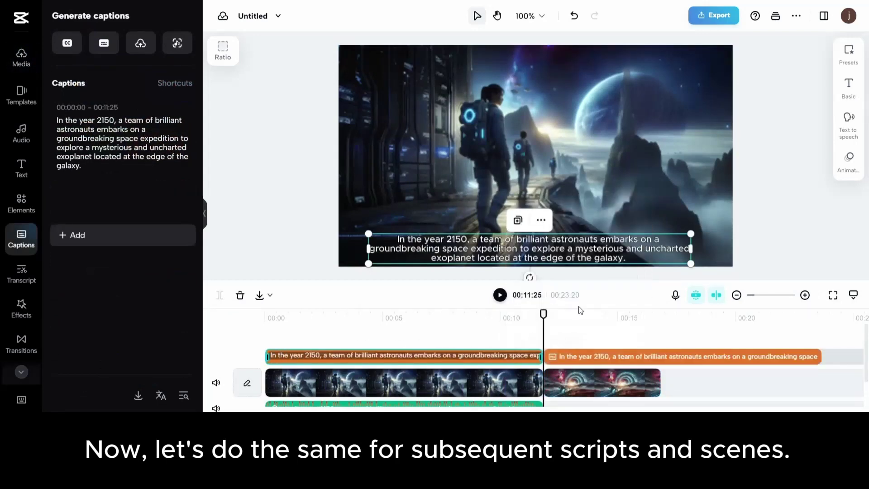
- Replace the duplicated caption's text with the copied second script, "As they delve deeper into the unknown" through "the boundaries of human exploration."
click(854, 94)
click(769, 100)
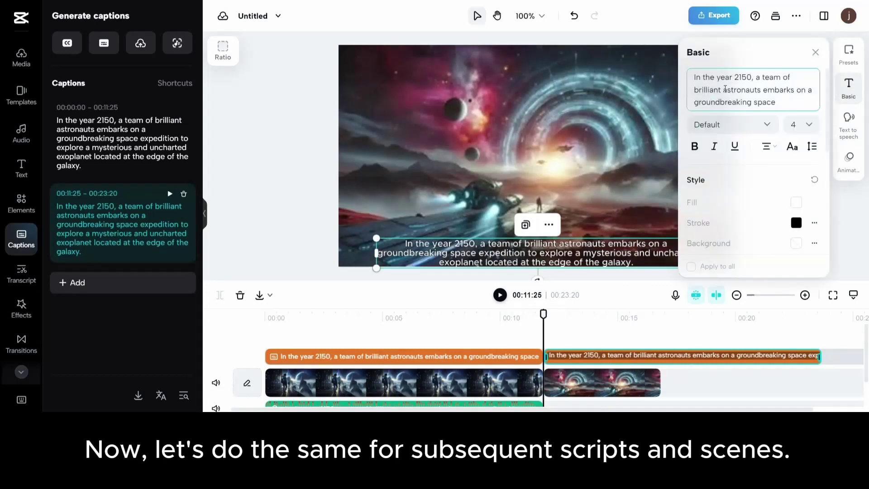
drag(691, 77, 817, 122)
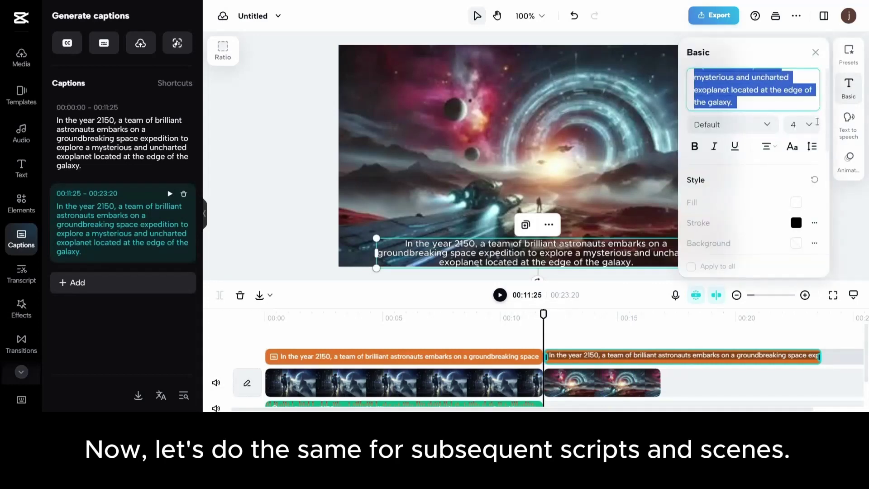
right_click(719, 82)
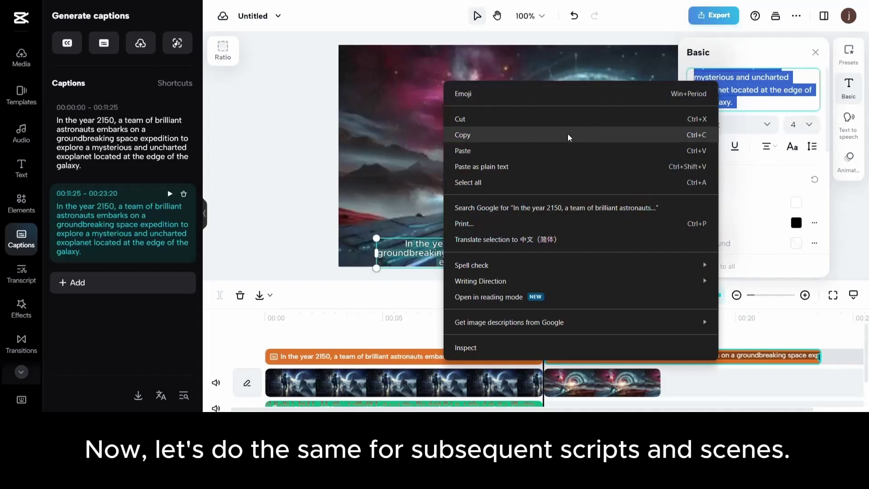
click(484, 149)
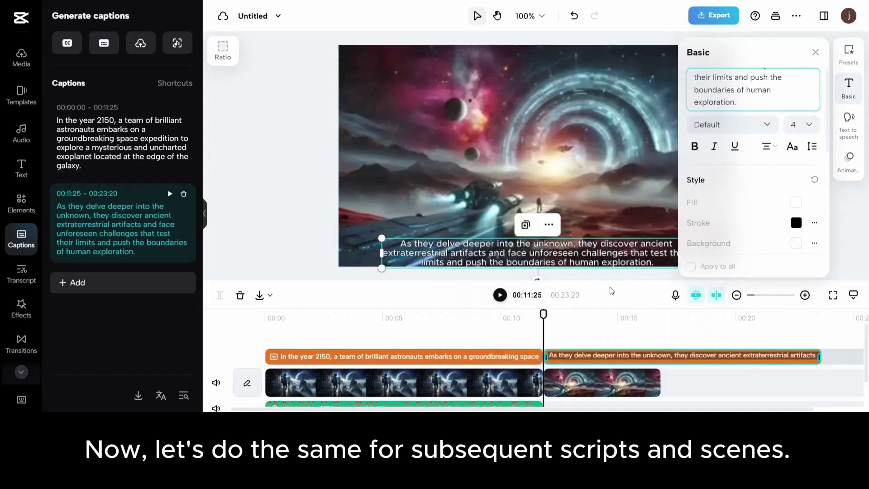
- Generate text-to-speech audio for the second caption with the American Male voice
click(848, 129)
scroll(792, 217, down, 10)
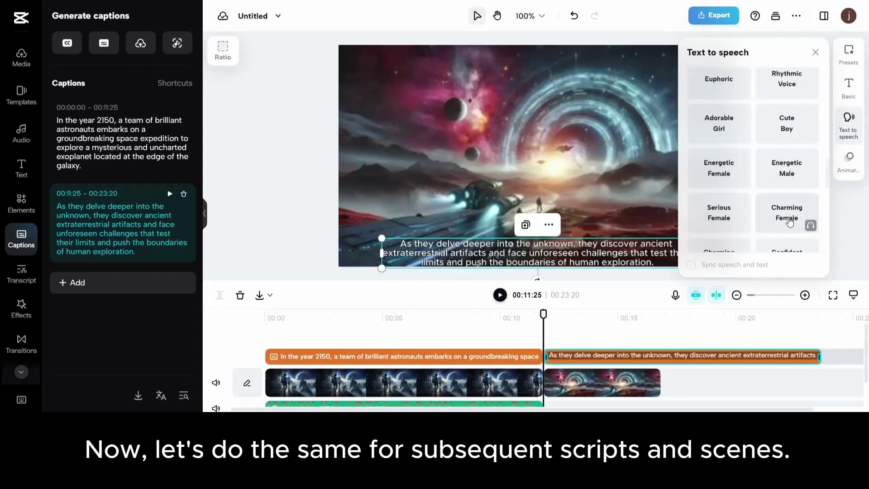
scroll(788, 213, down, 3)
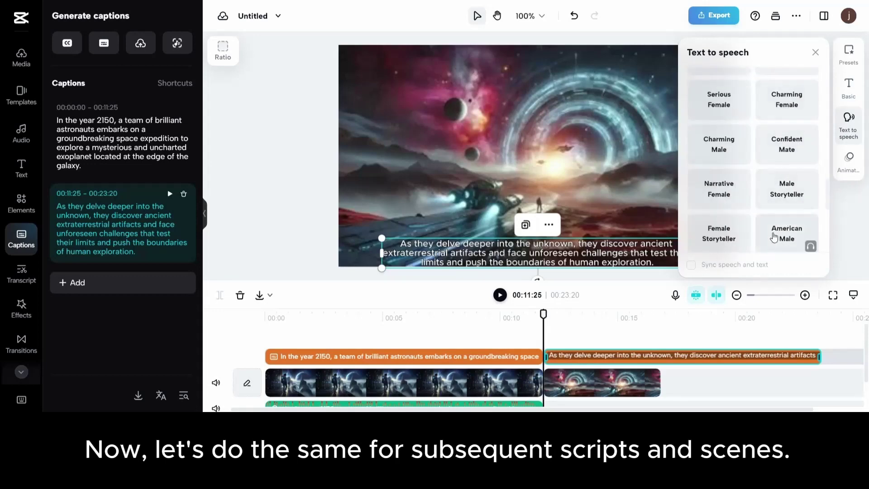
click(807, 243)
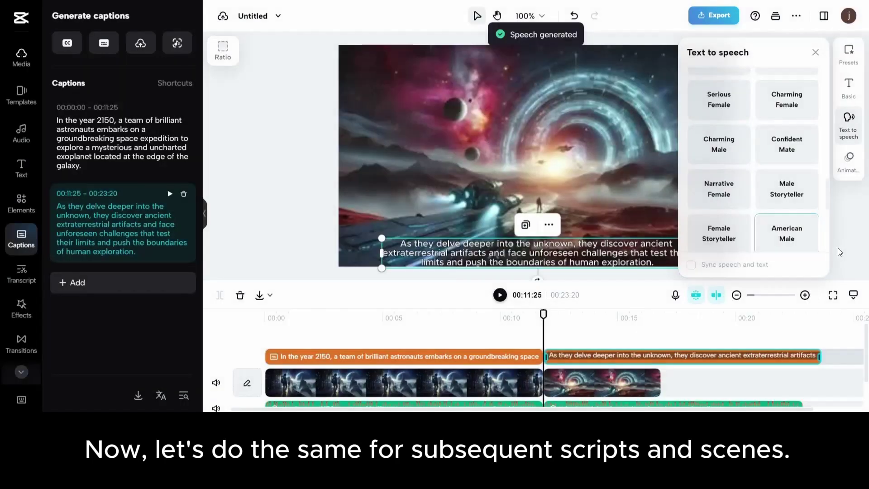
- Extend the S02.jpg clip and shorten the second caption so both end with the second speech audio
click(737, 295)
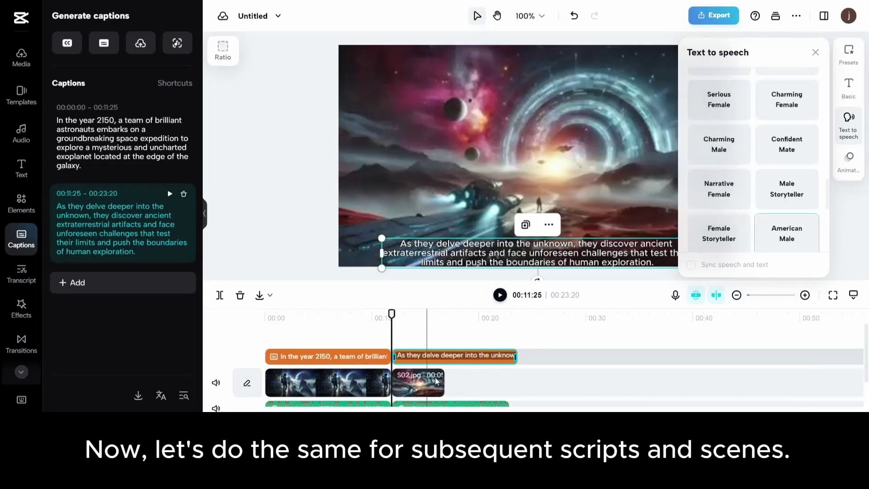
click(444, 380)
drag(458, 384, 507, 386)
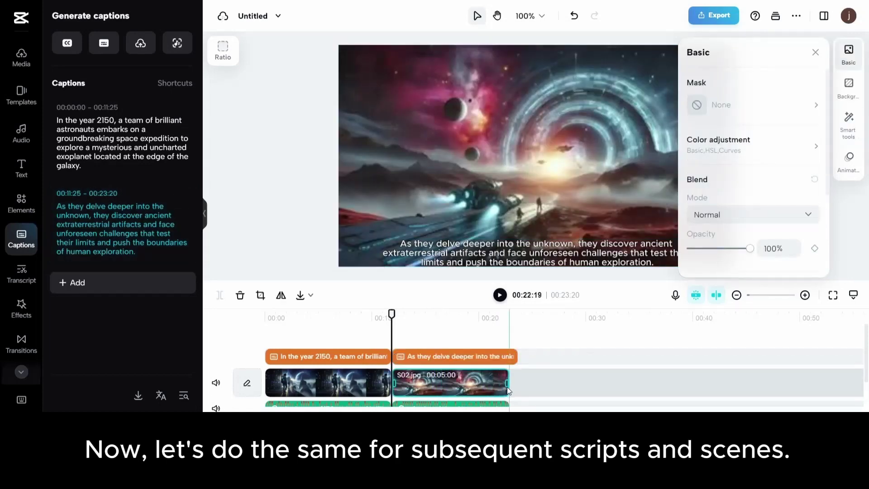
click(487, 356)
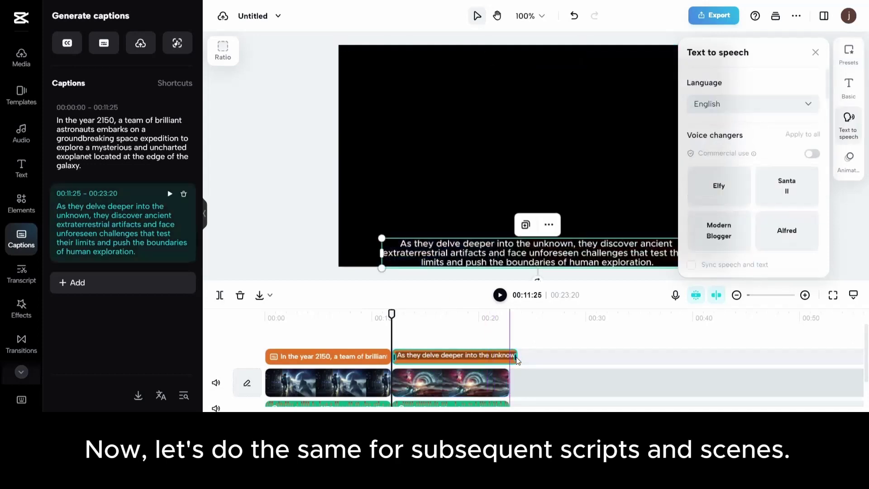
drag(514, 355, 506, 362)
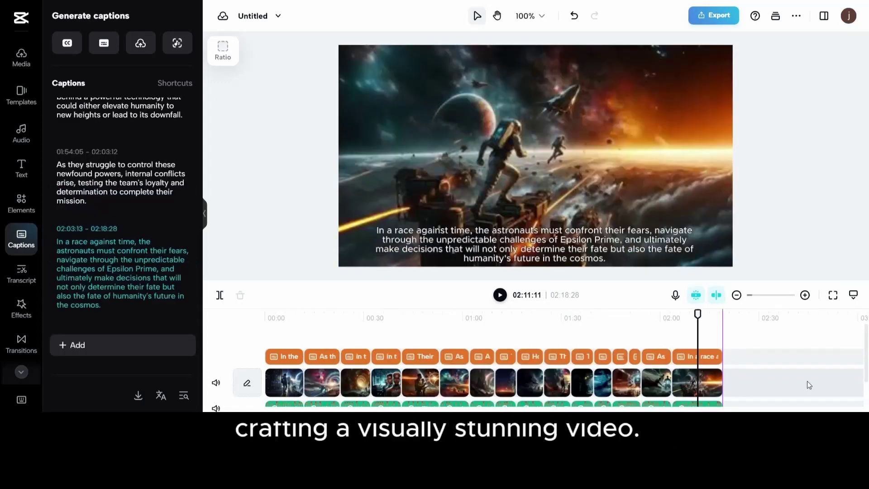
- Play the assembled video from the beginning to review the scenes, captions and narration
drag(697, 313, 327, 313)
drag(225, 329, 225, 330)
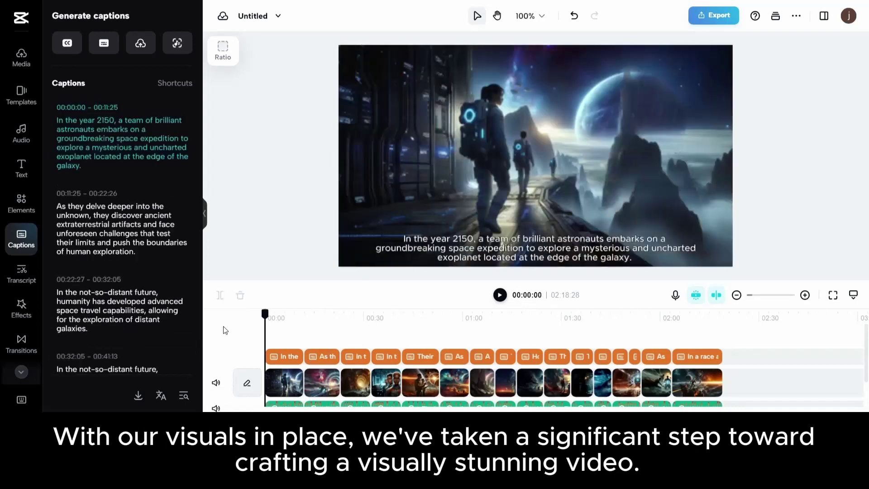
click(499, 295)
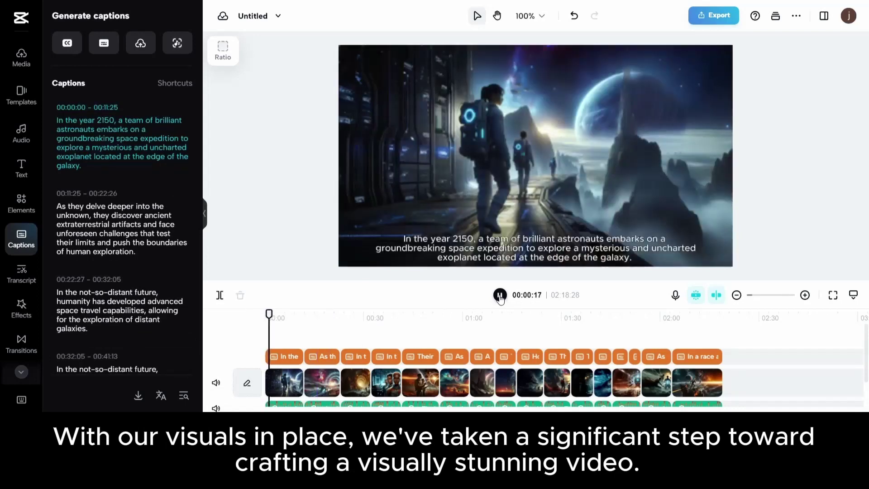
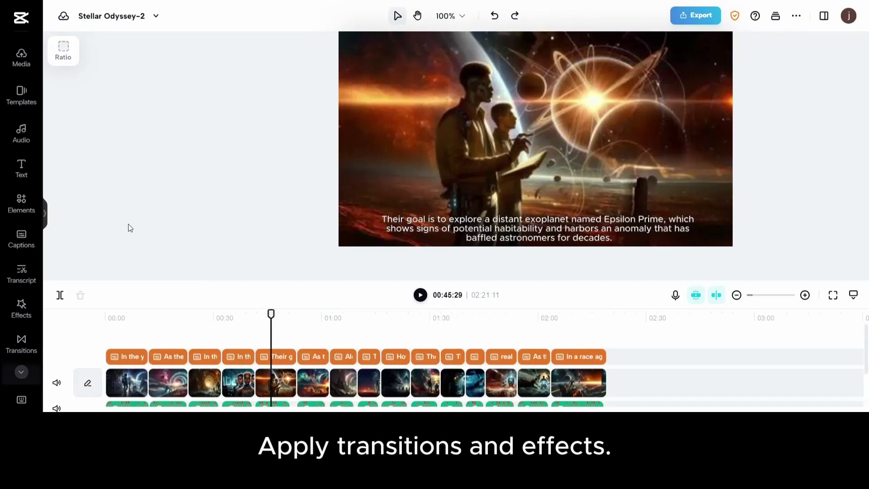
- Add a slightly lengthened Black Fade transition after the S01.png clip and apply it between all clips
click(21, 344)
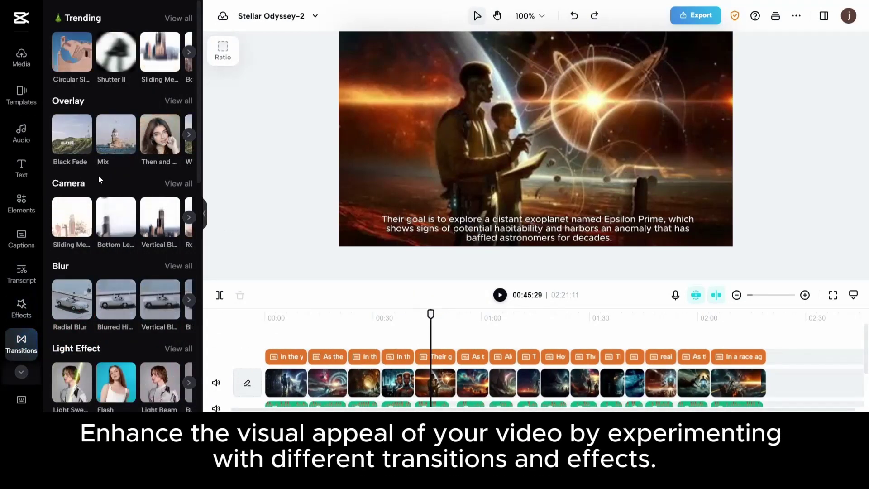
click(278, 379)
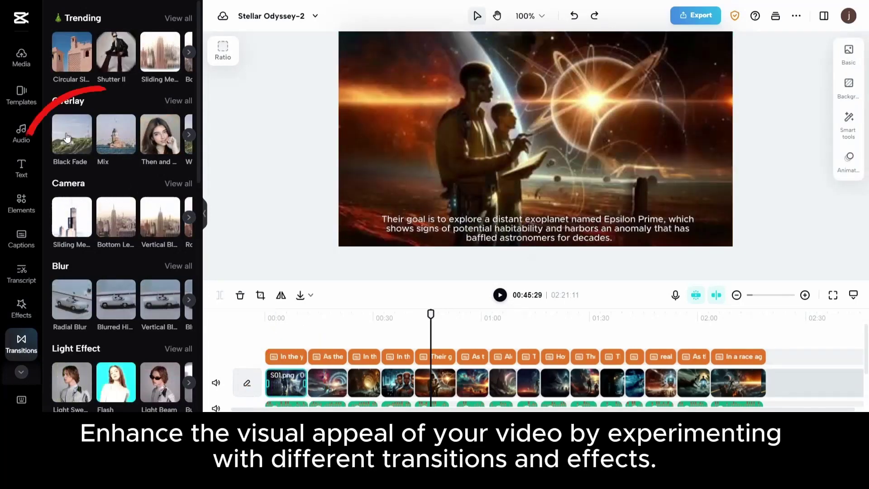
click(67, 137)
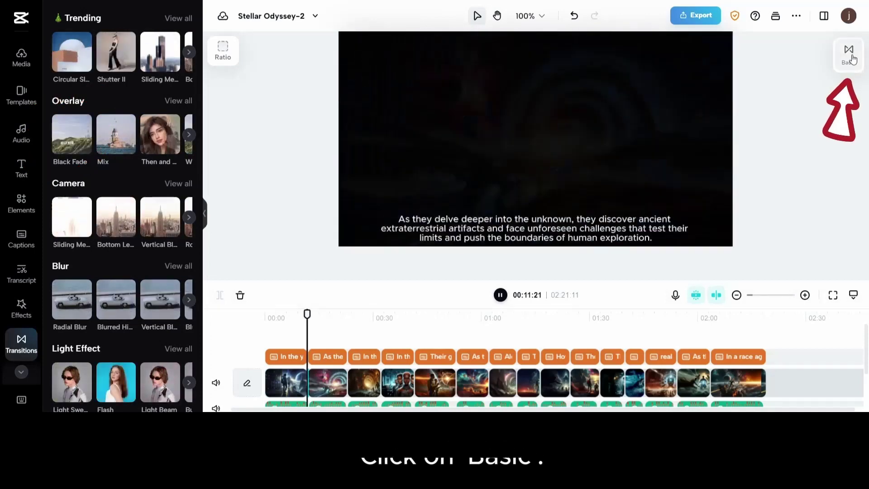
click(835, 58)
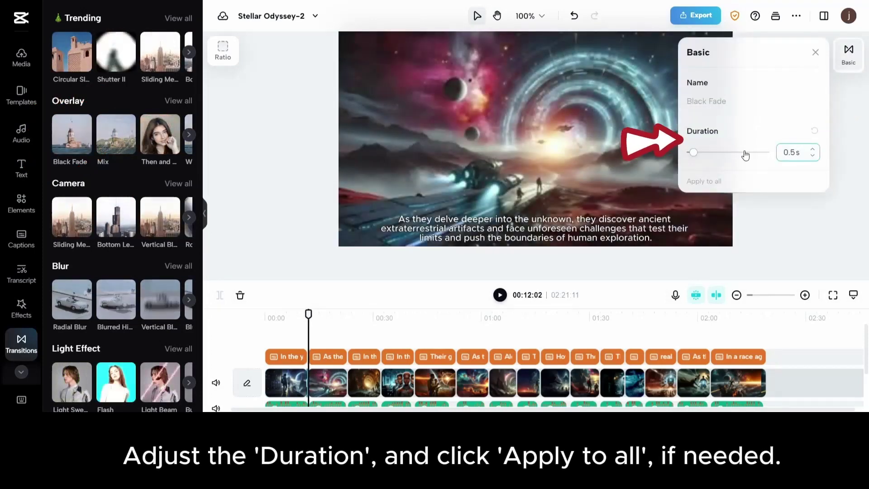
drag(697, 156, 705, 162)
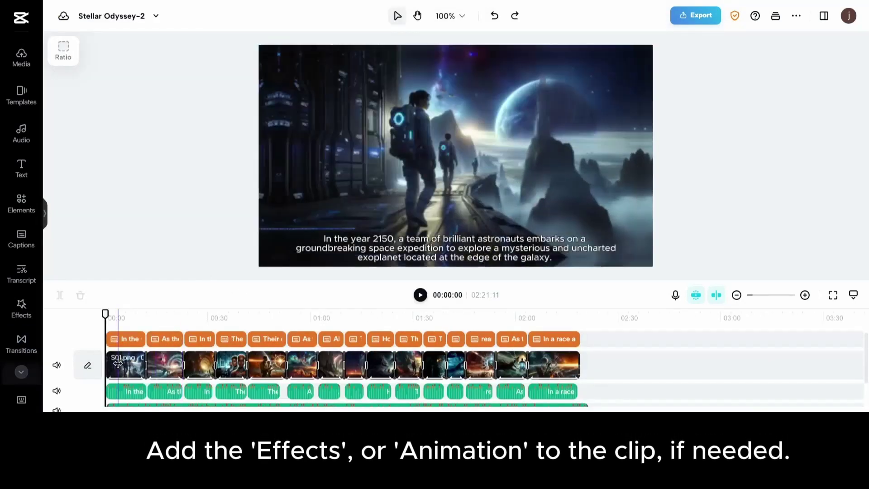
- Apply the Pan Left combo animation to the first clip, S01.png
click(119, 364)
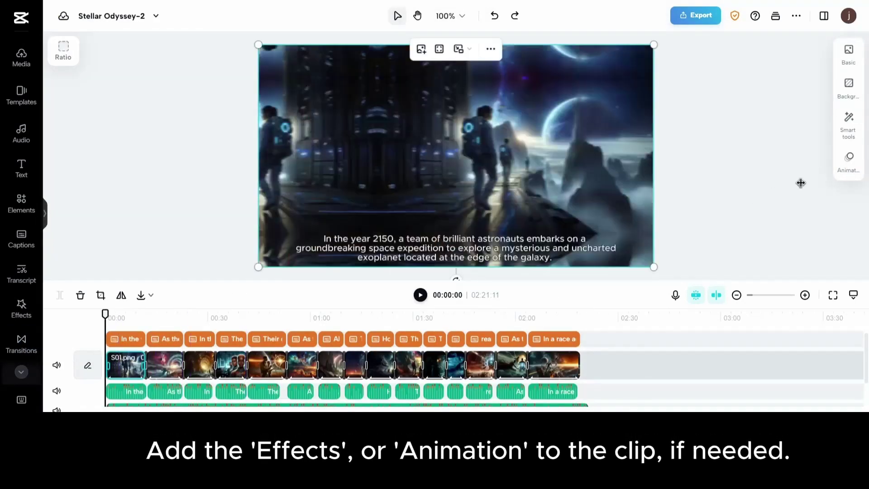
click(854, 169)
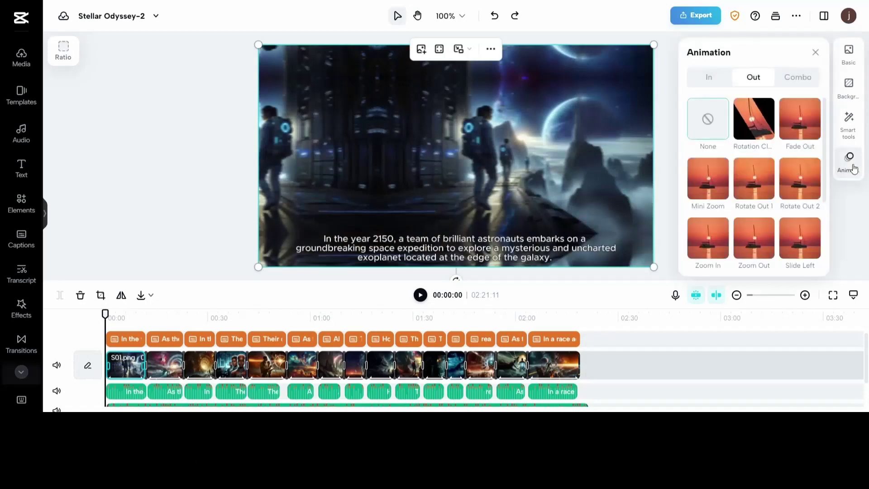
click(797, 83)
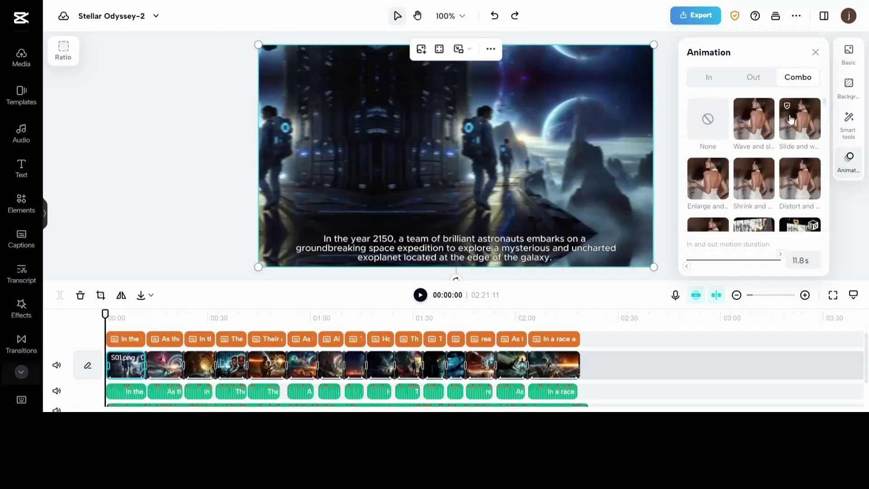
scroll(788, 159, down, 5)
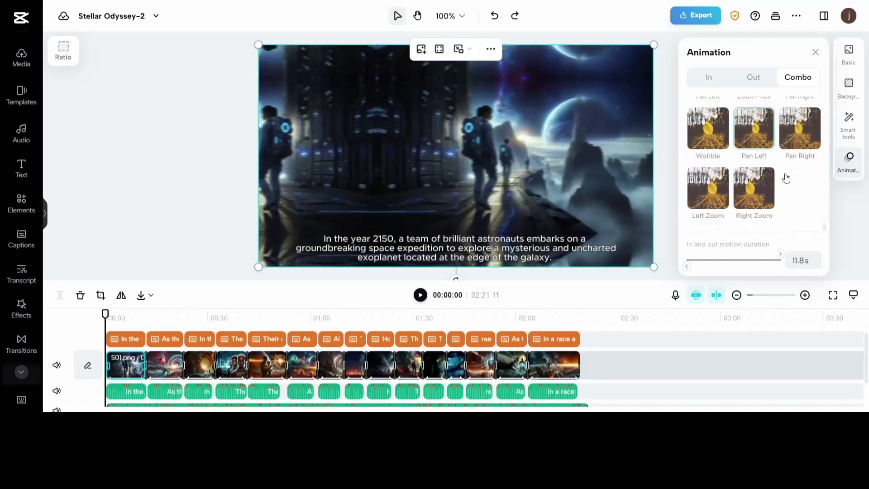
click(753, 133)
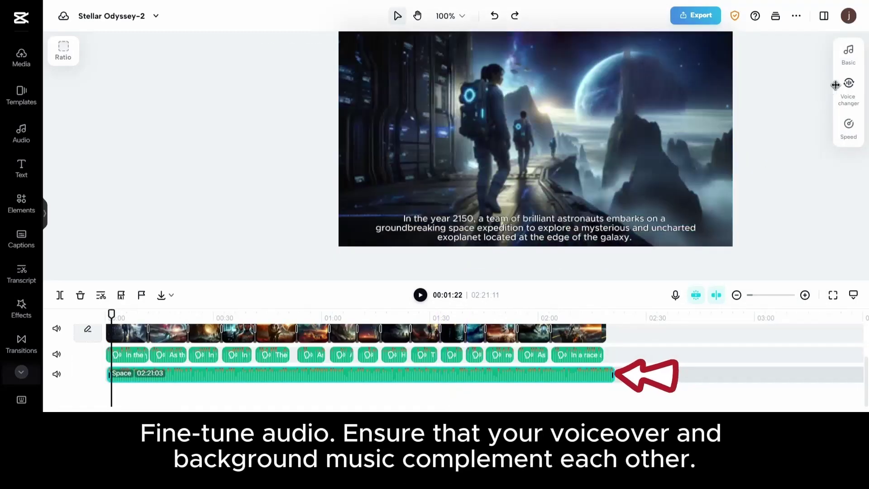
- Lower the Space background music's volume to -10 dB and set its fade-in duration to 1 s
click(852, 60)
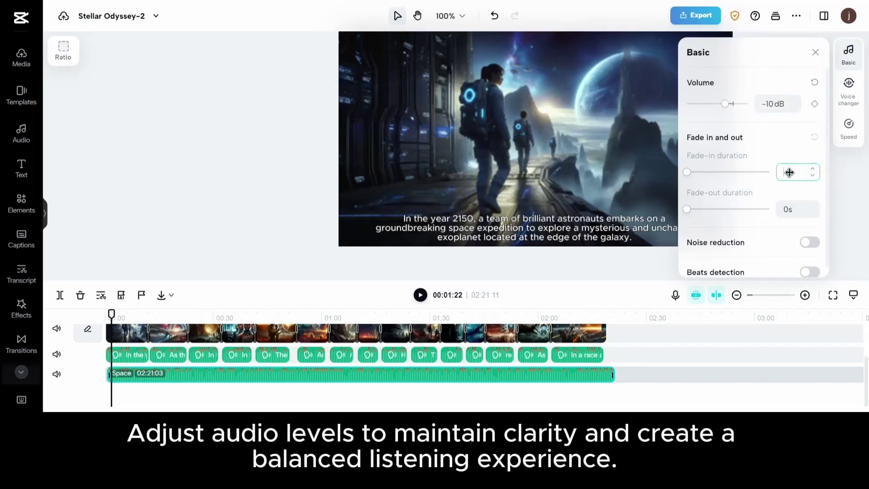
text(1)
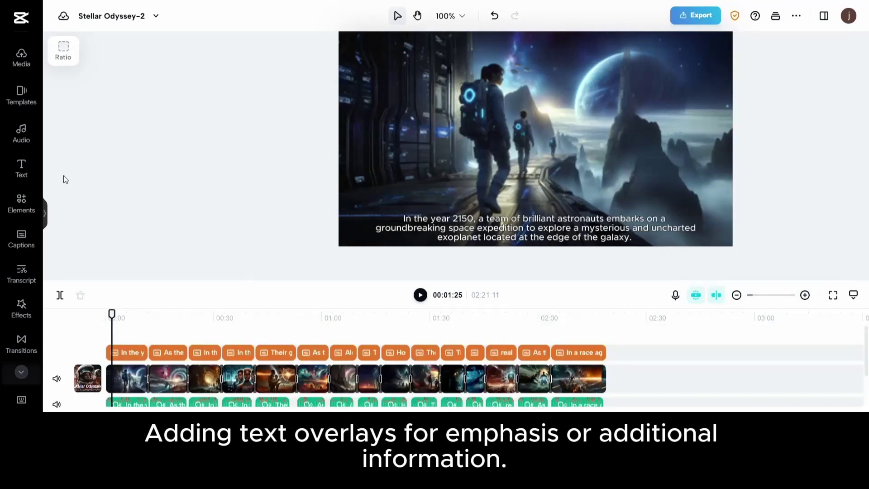
- Add a heading text overlay near the start of the video reading "Stellar Odyssey"
click(21, 166)
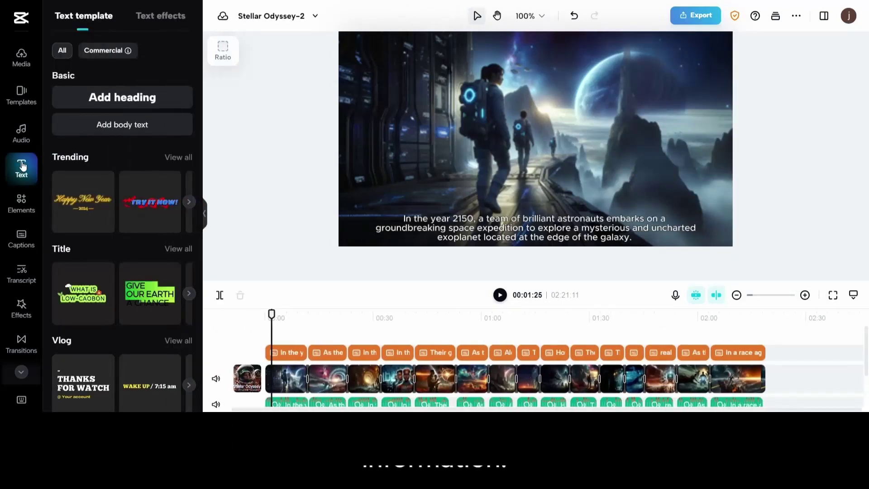
click(154, 101)
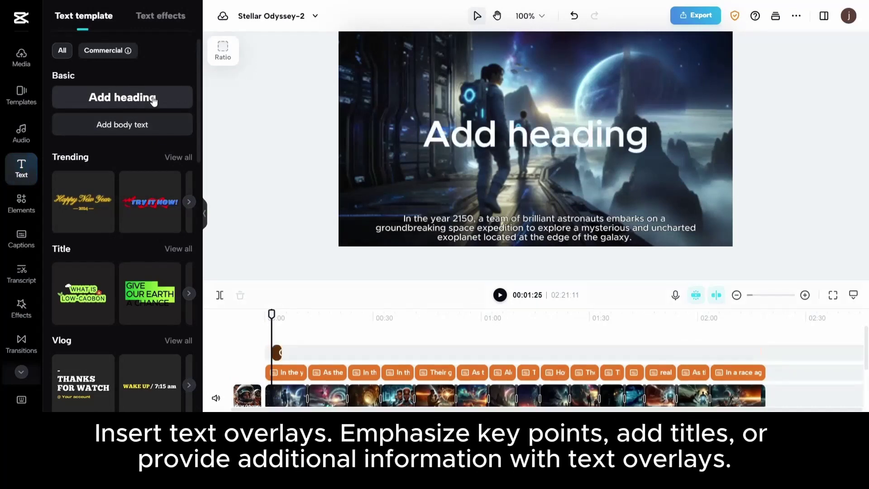
click(437, 137)
click(437, 138)
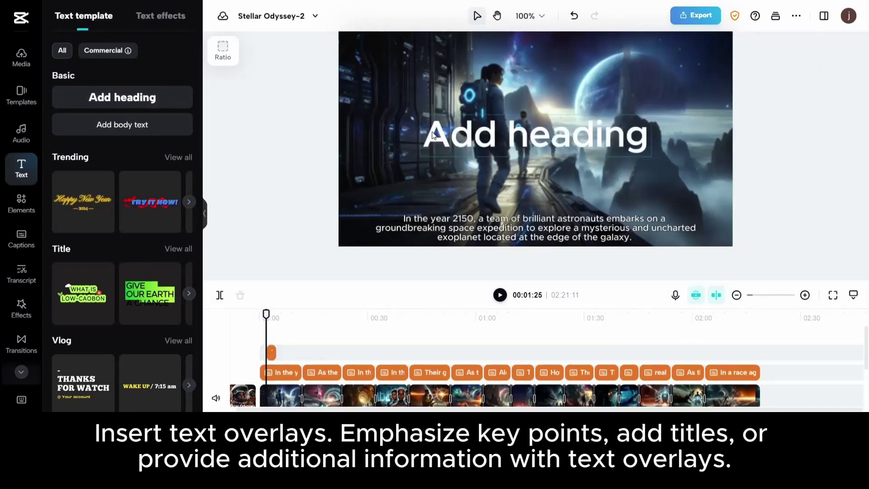
click(434, 135)
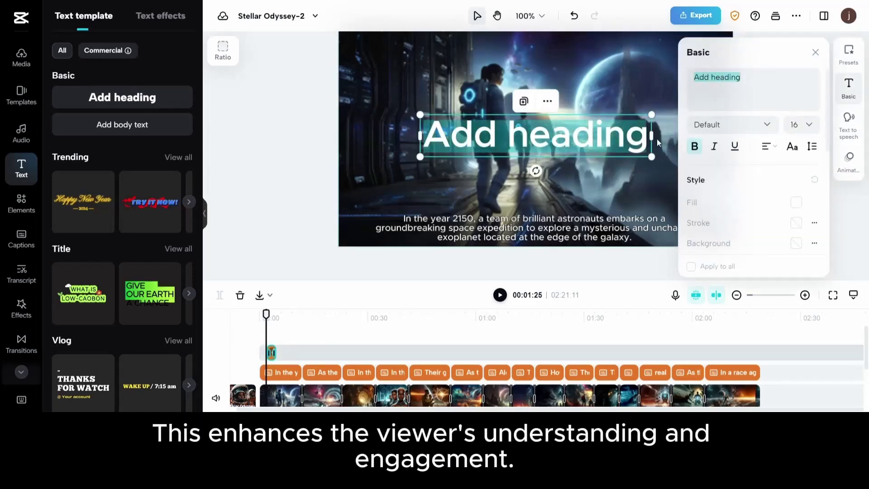
text(Stellar Odyssey)
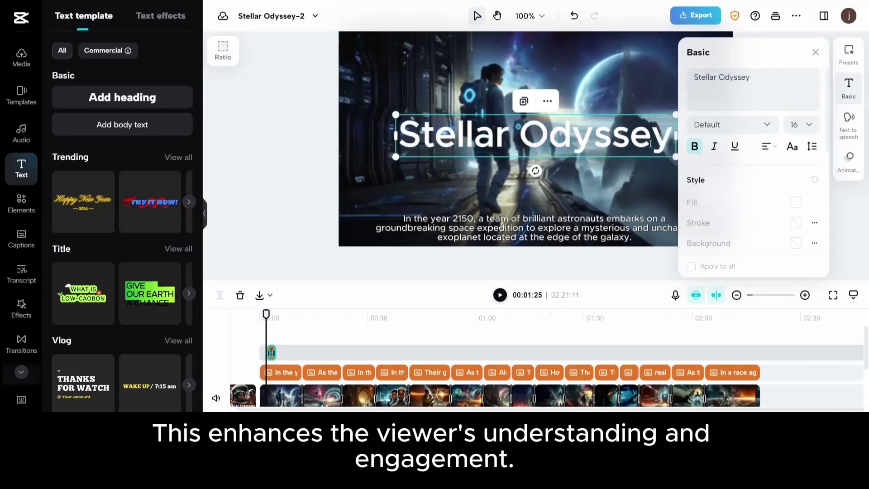
click(816, 55)
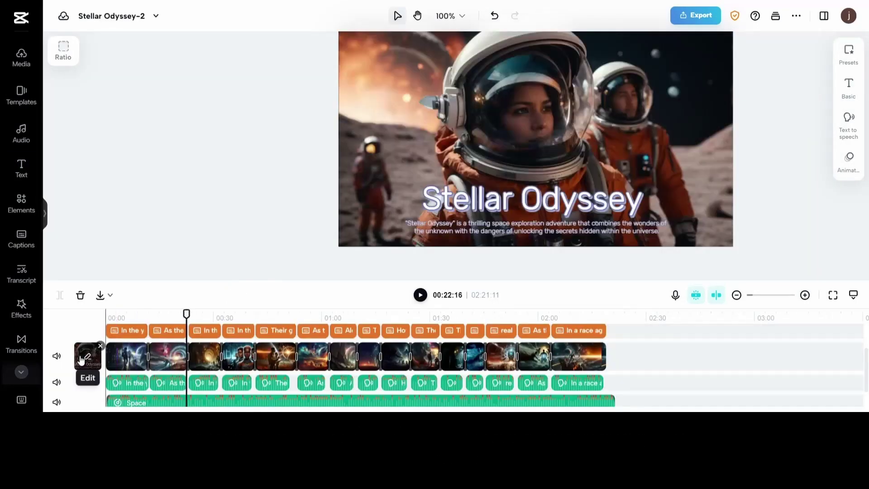
- Open the video cover with the astronauts and "Stellar Odyssey" title for editing and set it as the cover
click(83, 356)
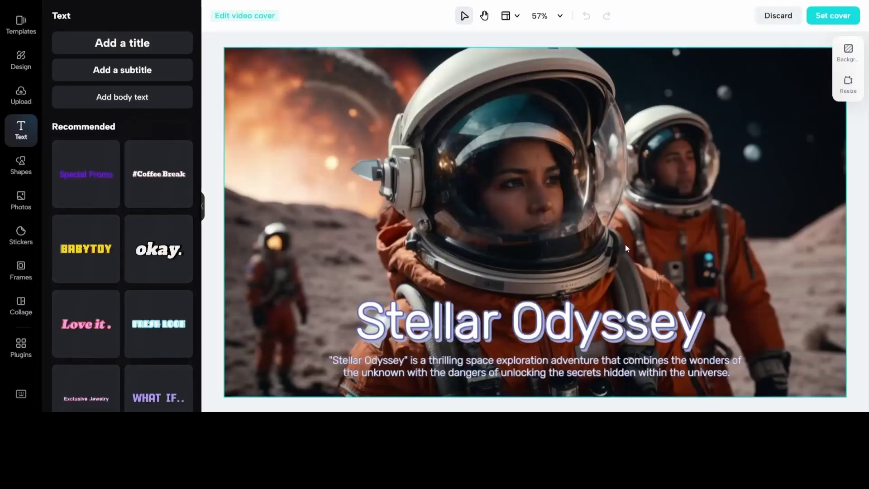
click(827, 16)
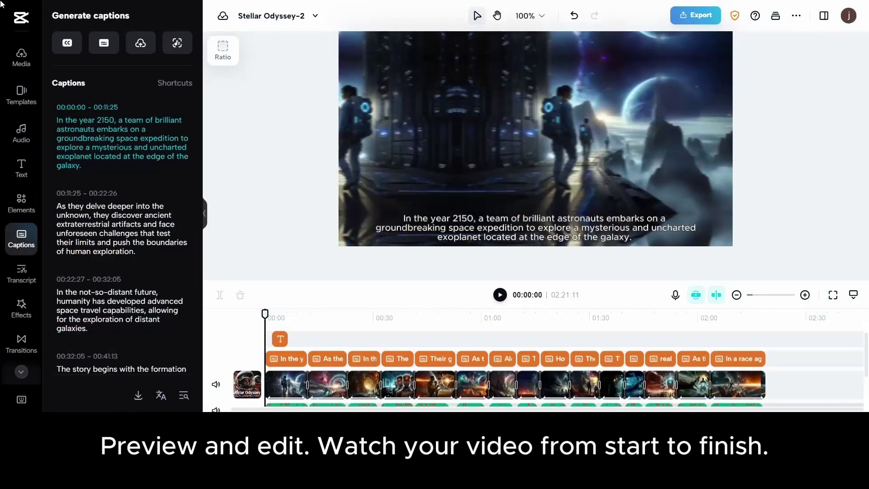
- Preview the finished video from the start to check its transitions, animation, title overlay and audio
click(500, 296)
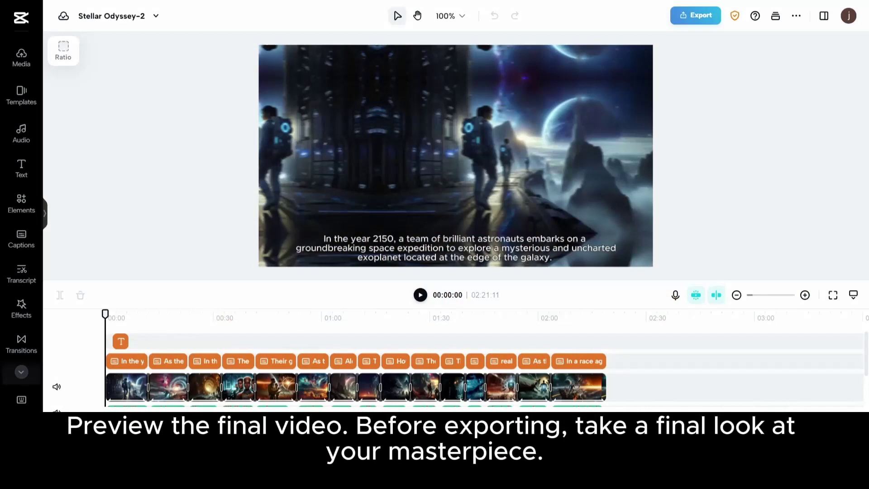
click(420, 295)
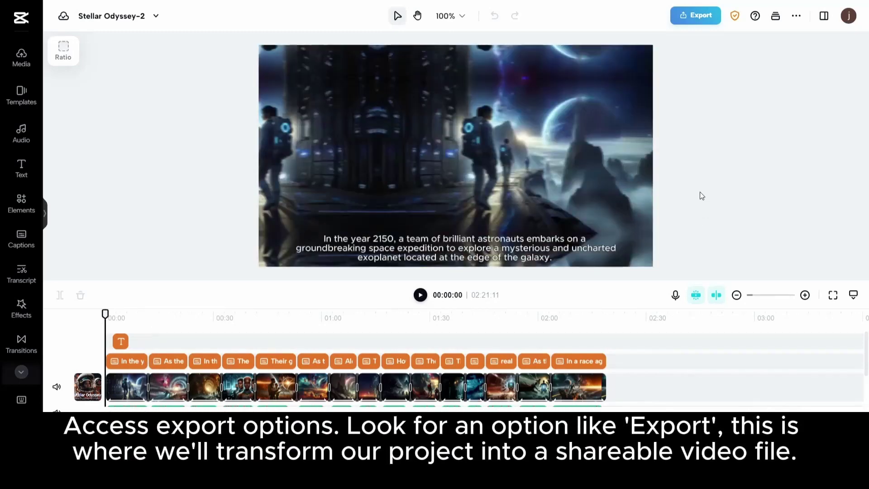
- Export Stellar Odyssey-2 for download at 1080p with recommended quality and the cover at the beginning, and download the file
click(699, 18)
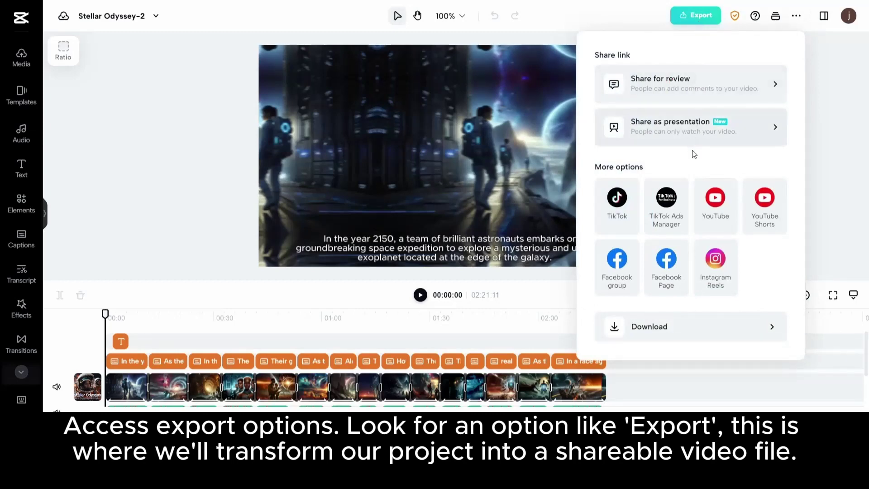
click(731, 328)
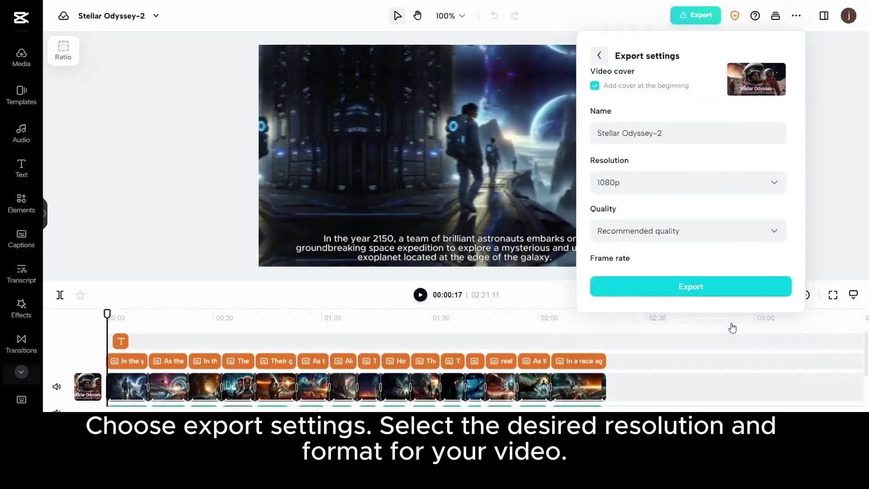
click(761, 186)
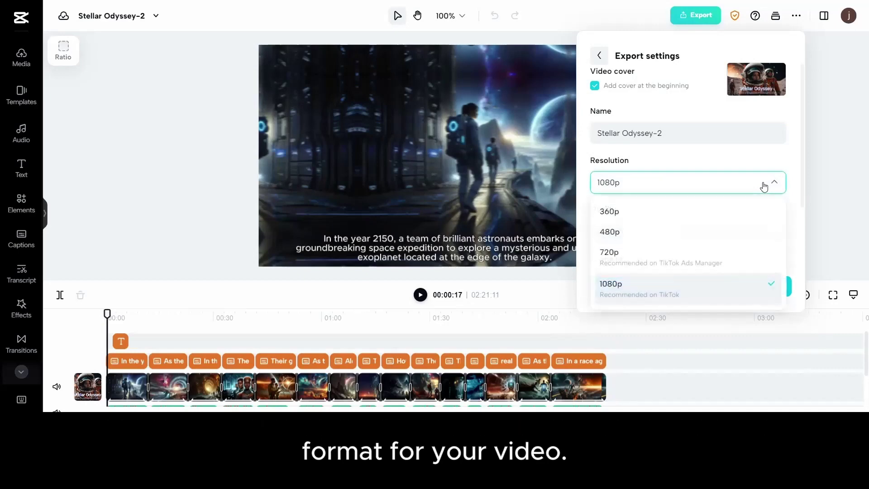
click(763, 186)
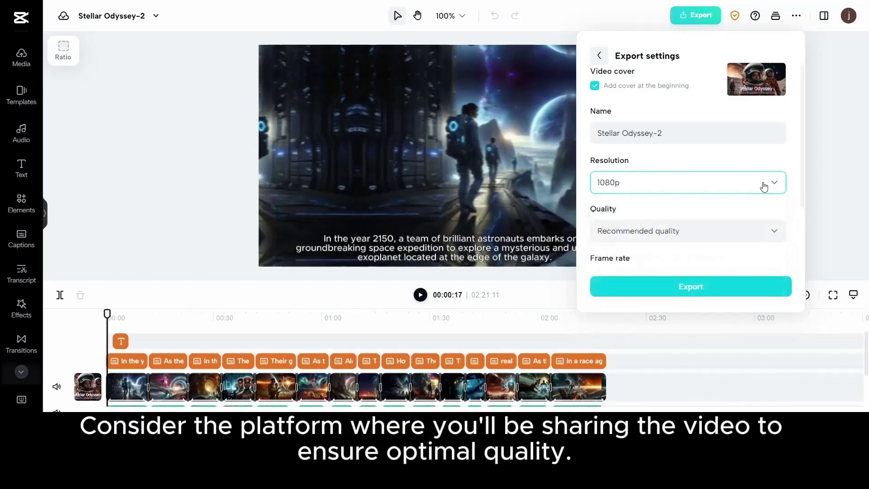
click(744, 234)
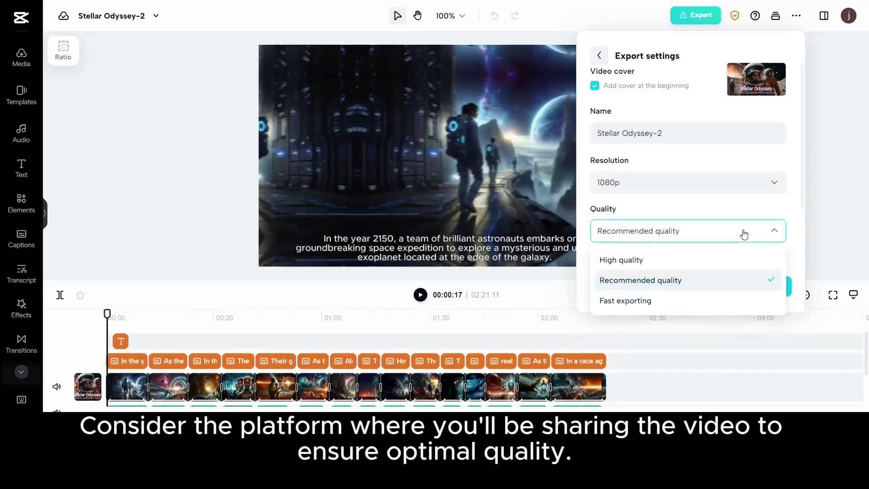
click(744, 234)
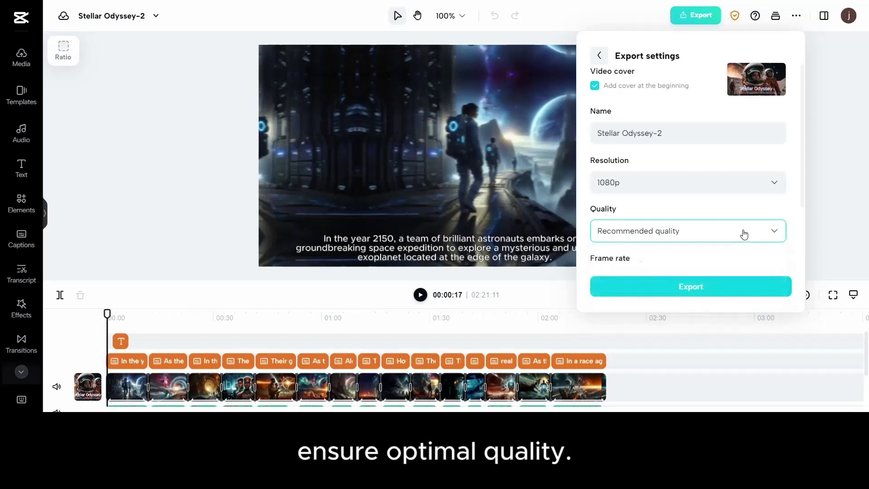
click(725, 292)
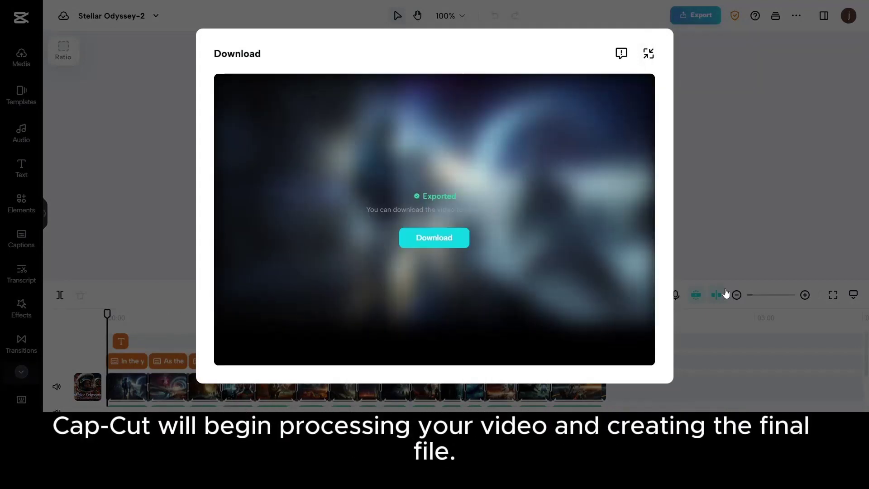
click(441, 247)
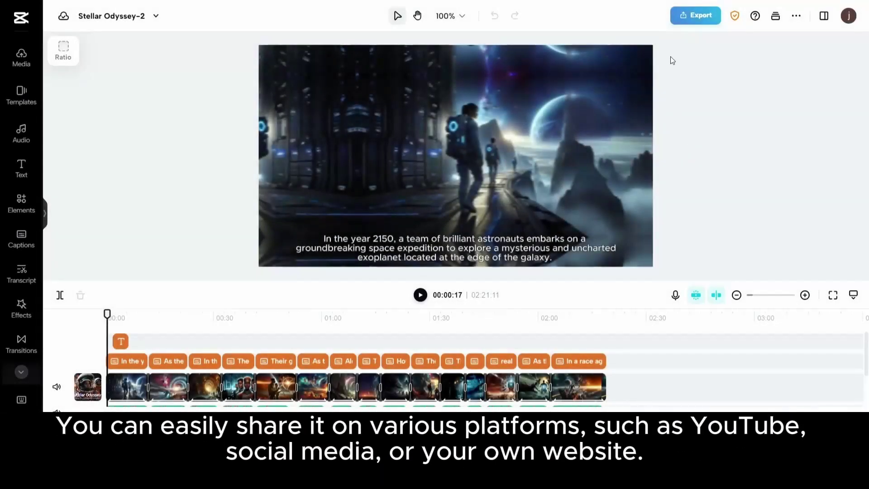
- Export the video for sharing to TikTok at 1080p with recommended quality
click(695, 16)
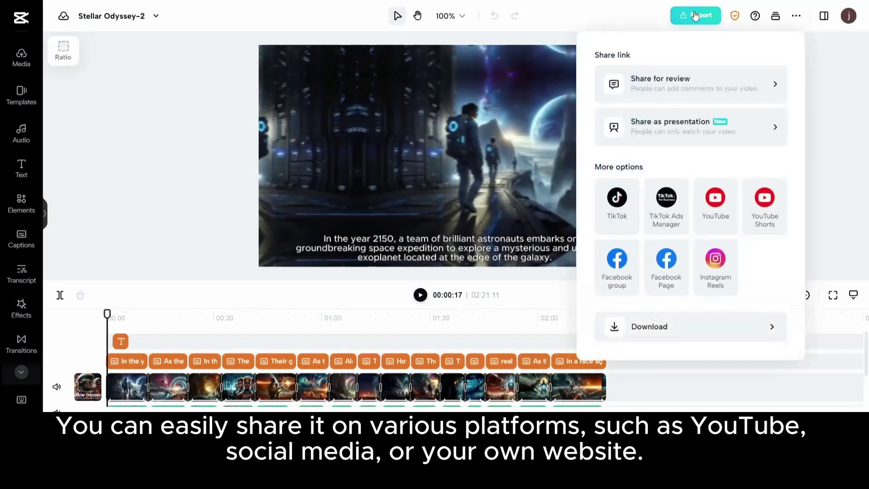
click(620, 224)
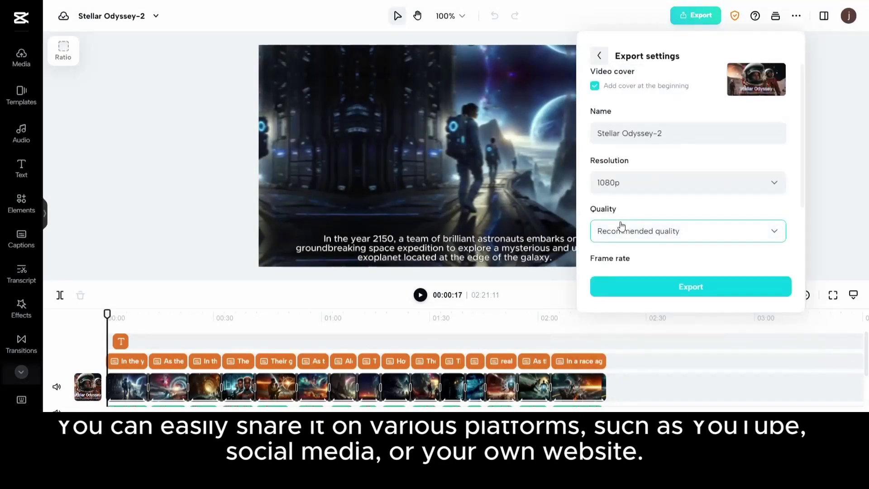
click(678, 296)
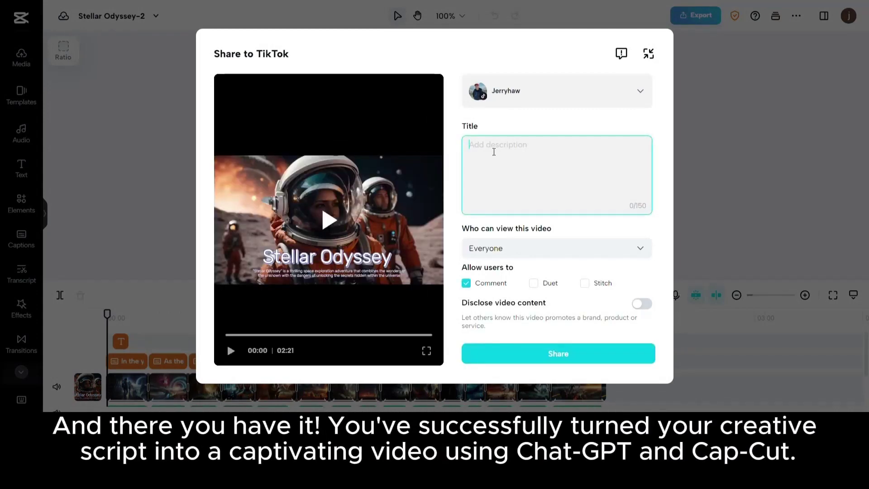
- Share the video to TikTok titled "Stellar Odyssey – a thrilling space exploration adventure." with viewing open to Everyone
text(Stellar Odyssey – a thrilling space exploration adventure.)
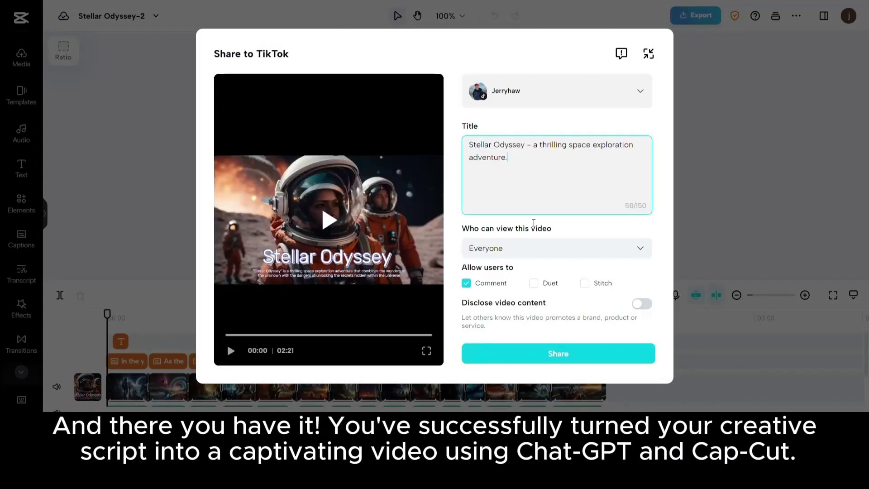
click(547, 254)
click(546, 255)
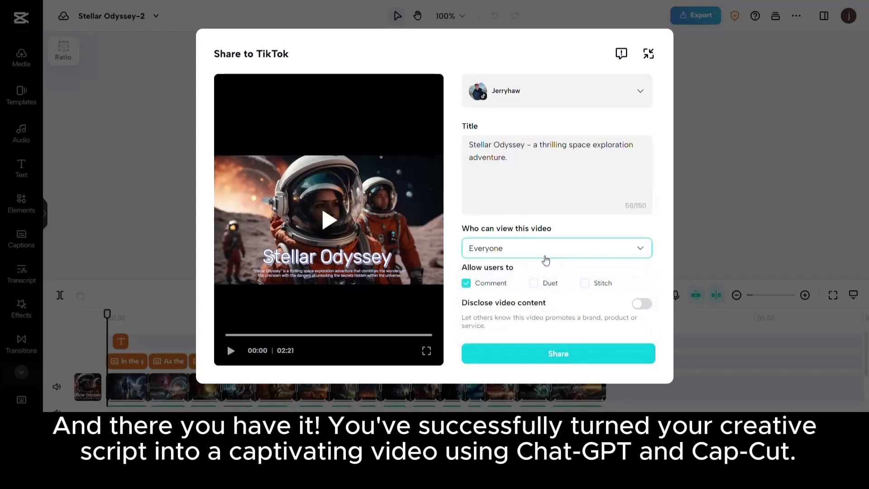
click(550, 356)
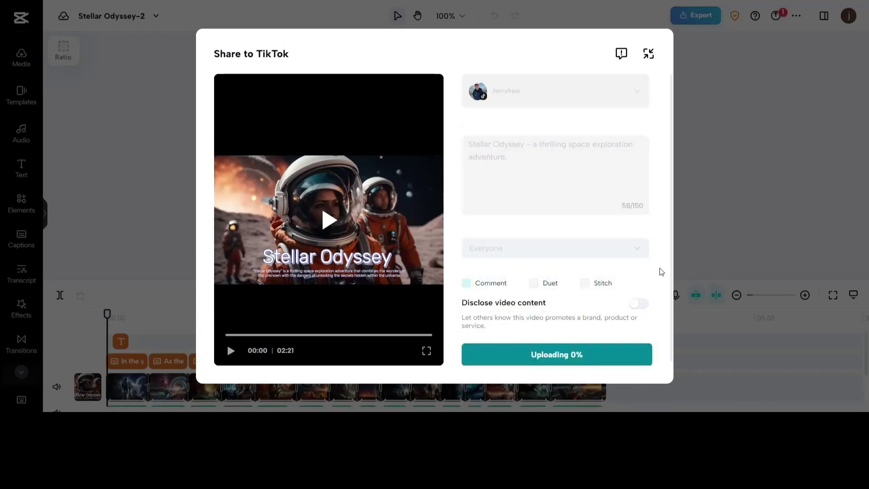